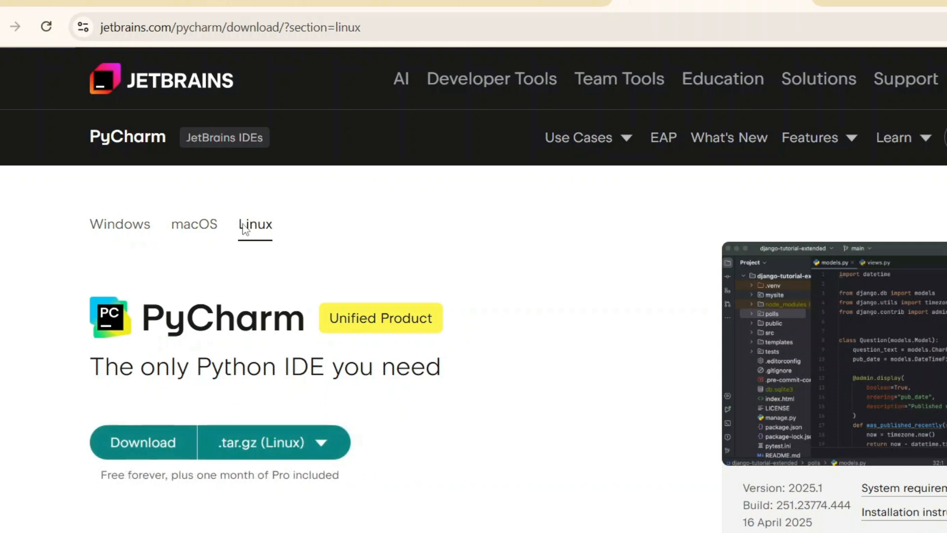
Download the Windows .exe installer from the PyCharm download page.
{"action": "left_click", "coordinate": [126, 227]}
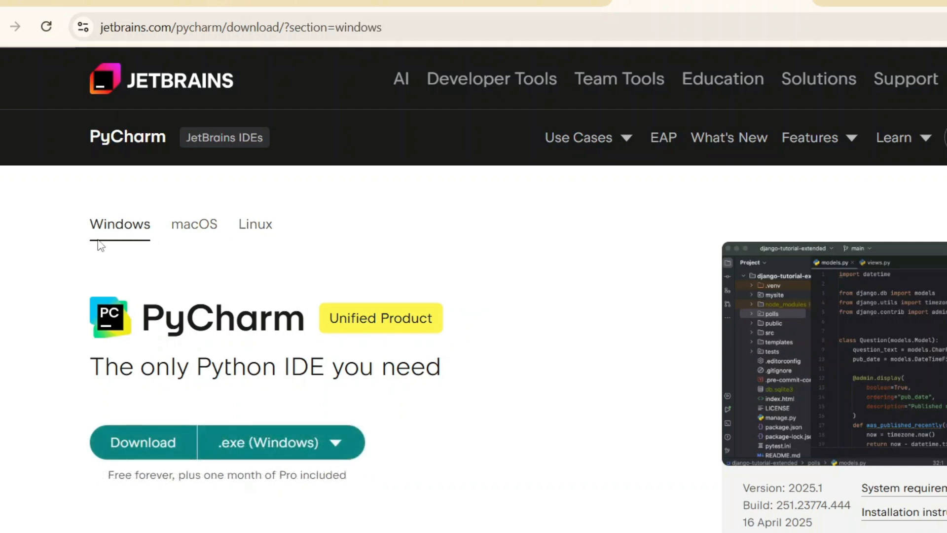
{"action": "left_click", "coordinate": [127, 456]}
{"action": "left_click", "coordinate": [127, 457]}
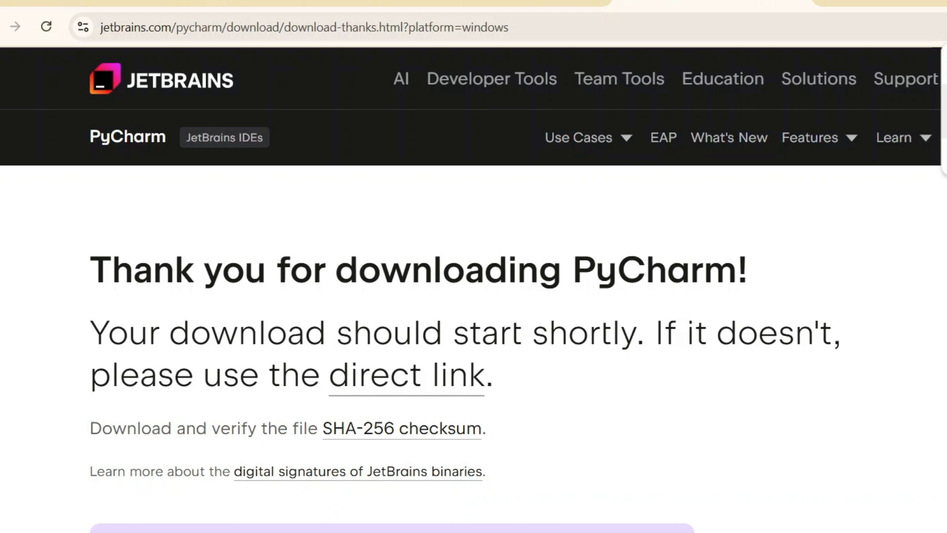
Return to the download page and read the unified product section about the Pro trial and free core features.
{"action": "key", "text": "alt+Left"}
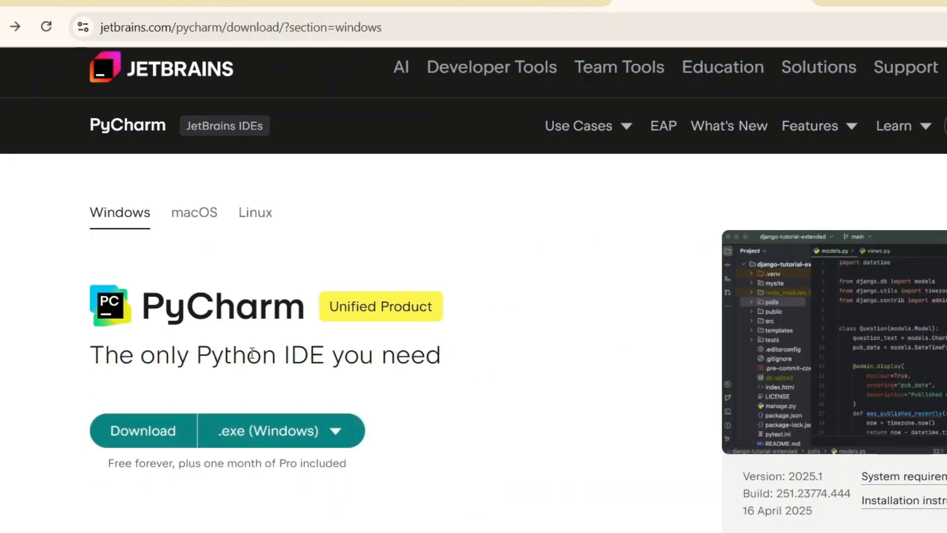
{"action": "scroll", "coordinate": [253, 358], "scroll_direction": "down", "scroll_amount": 3}
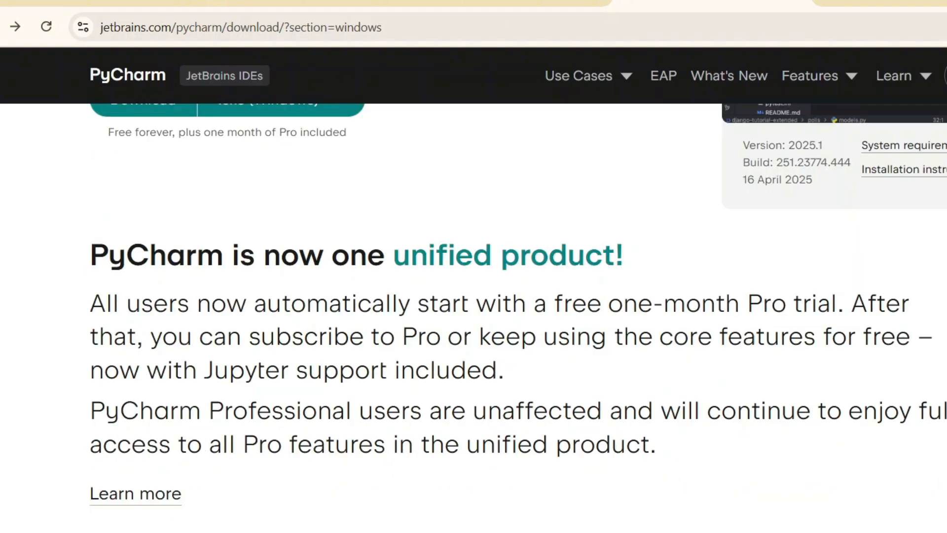
{"action": "left_click_drag", "start_coordinate": [254, 303], "coordinate": [903, 304]}
{"action": "left_click", "coordinate": [642, 409]}
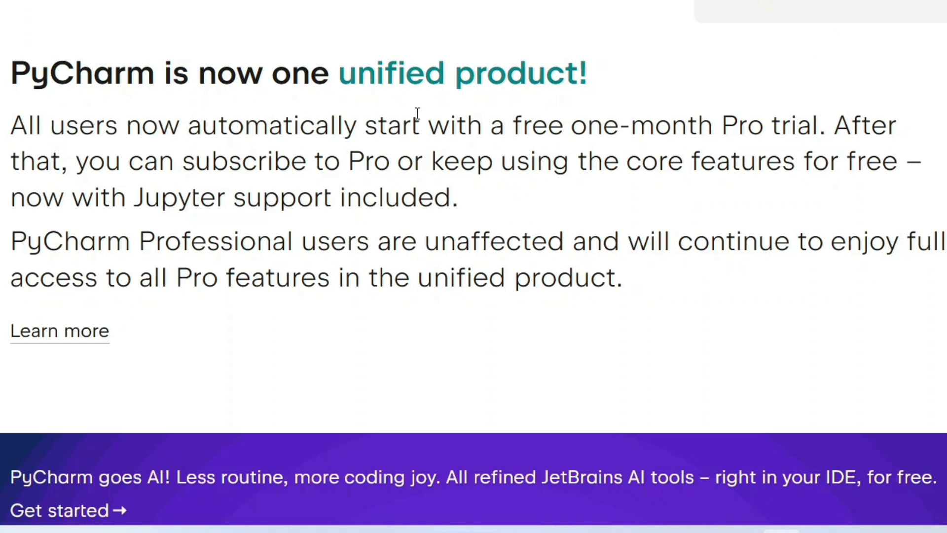
{"action": "left_click_drag", "start_coordinate": [306, 127], "coordinate": [909, 138]}
{"action": "left_click", "coordinate": [728, 122]}
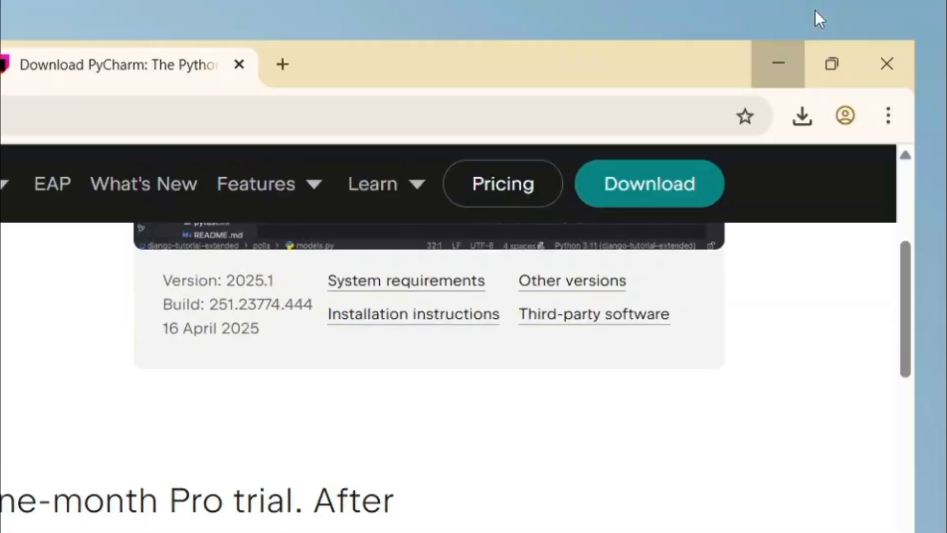
Minimize the browser and run the downloaded pycharm-2025.1.exe installer from its folder.
{"action": "left_click", "coordinate": [779, 63]}
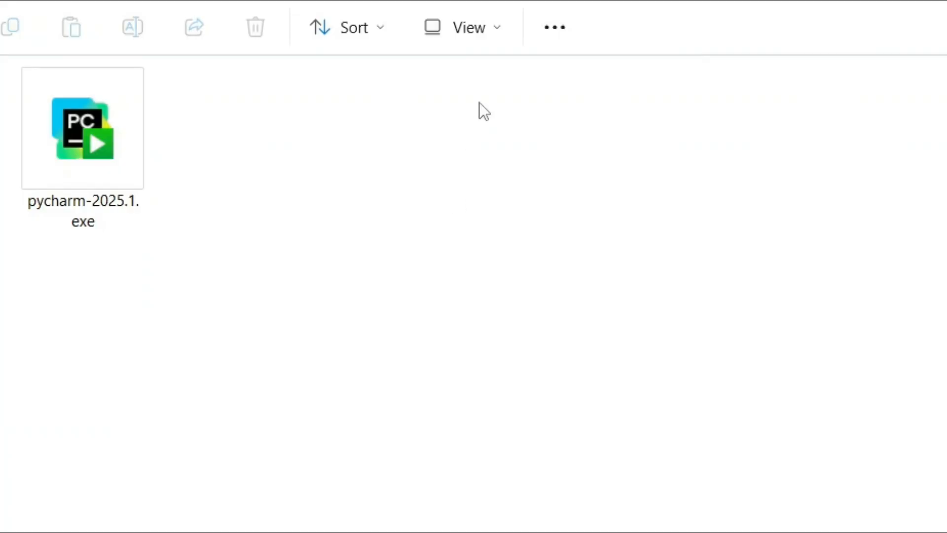
{"action": "left_click", "coordinate": [107, 168]}
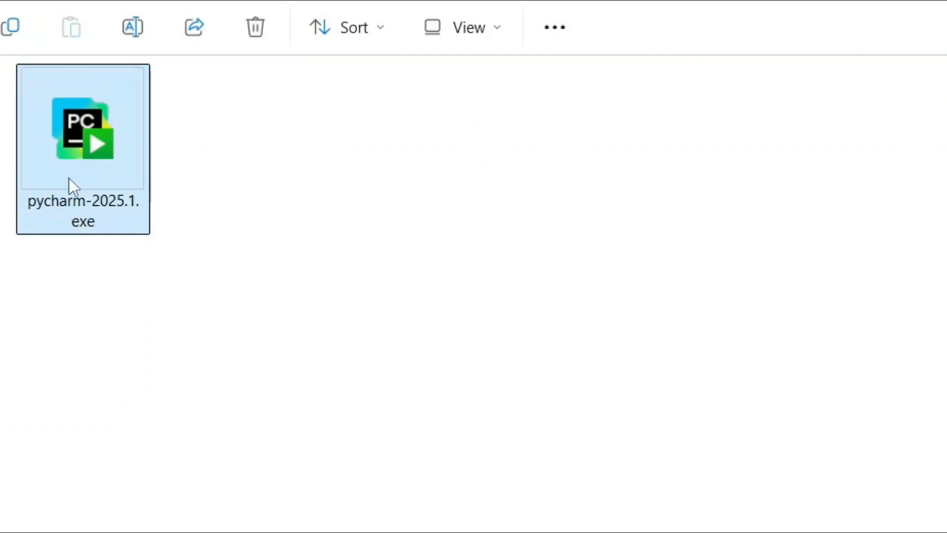
{"action": "double_click", "coordinate": [91, 142]}
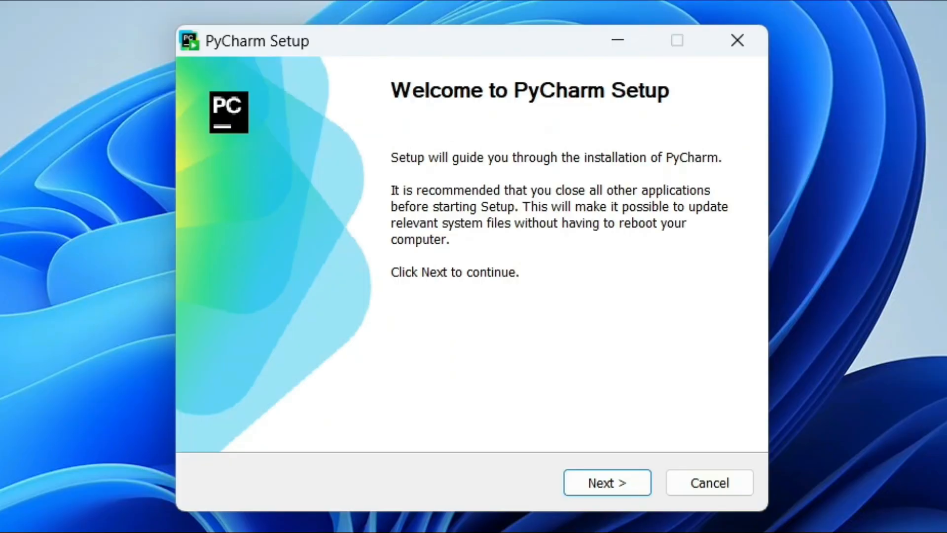
Proceed past the setup welcome page and accept the default destination folder C:\Program Files\JetBrains\PyCharm 2025.1.
{"action": "left_click", "coordinate": [625, 482]}
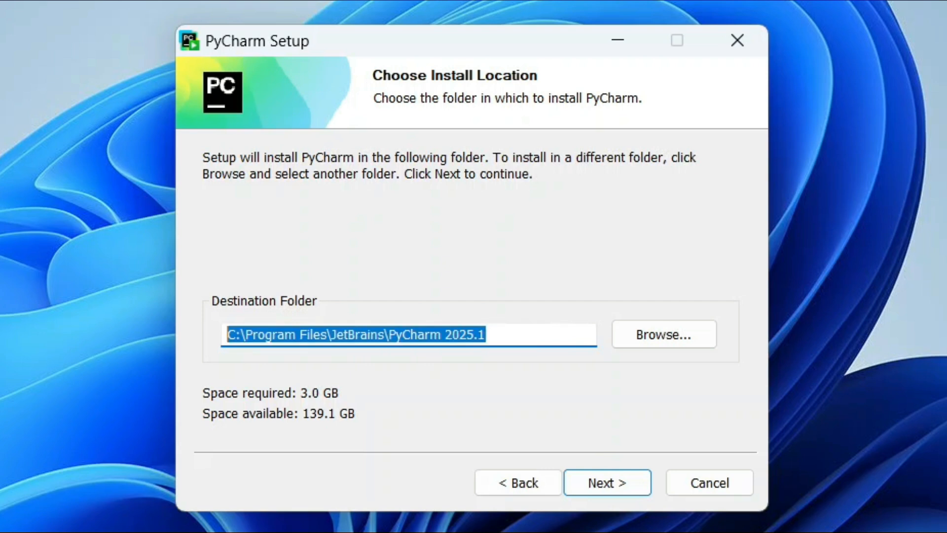
{"action": "left_click", "coordinate": [507, 336]}
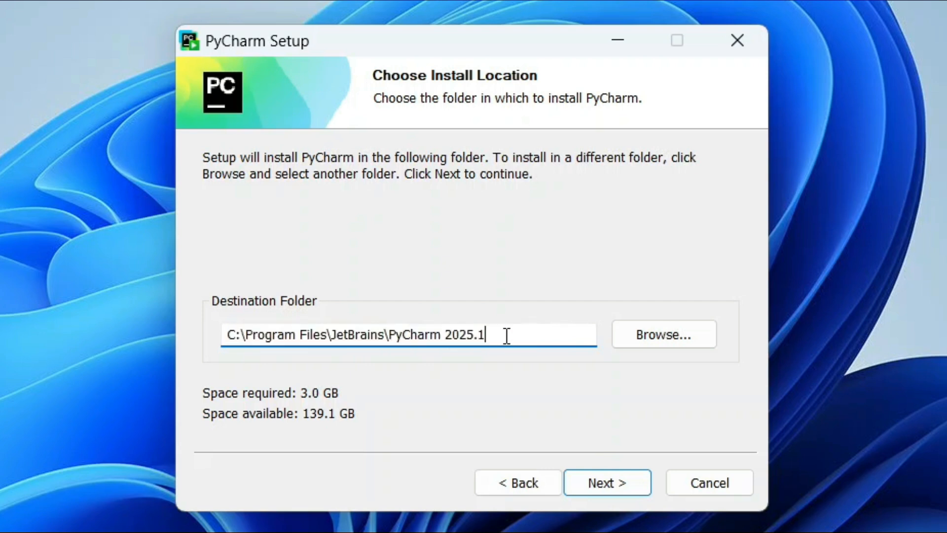
{"action": "left_click", "coordinate": [624, 490]}
Enable the desktop shortcut, "Open Folder as Project", .py association and "bin" PATH options, and install with the JetBrains Start Menu folder.
{"action": "left_click", "coordinate": [256, 213]}
{"action": "left_click", "coordinate": [265, 282]}
{"action": "left_click", "coordinate": [231, 353]}
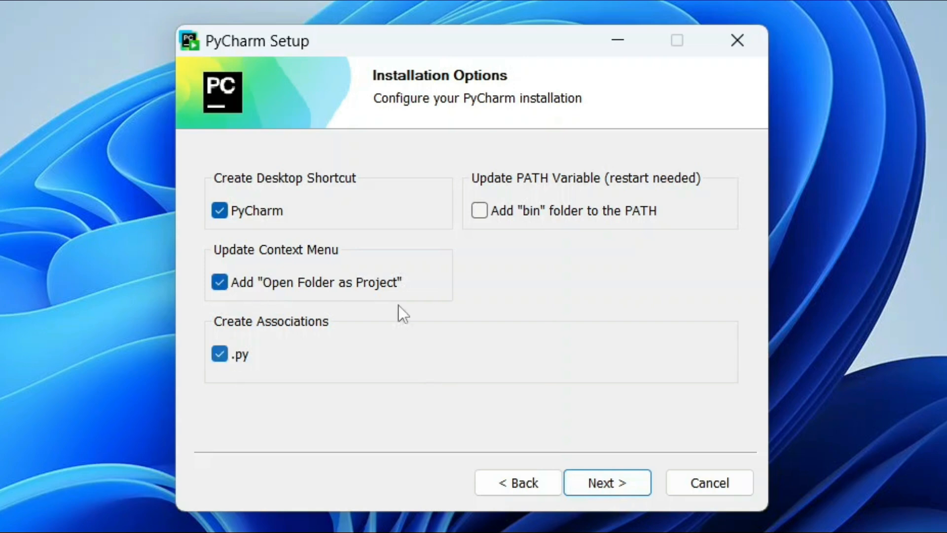
{"action": "left_click", "coordinate": [520, 212]}
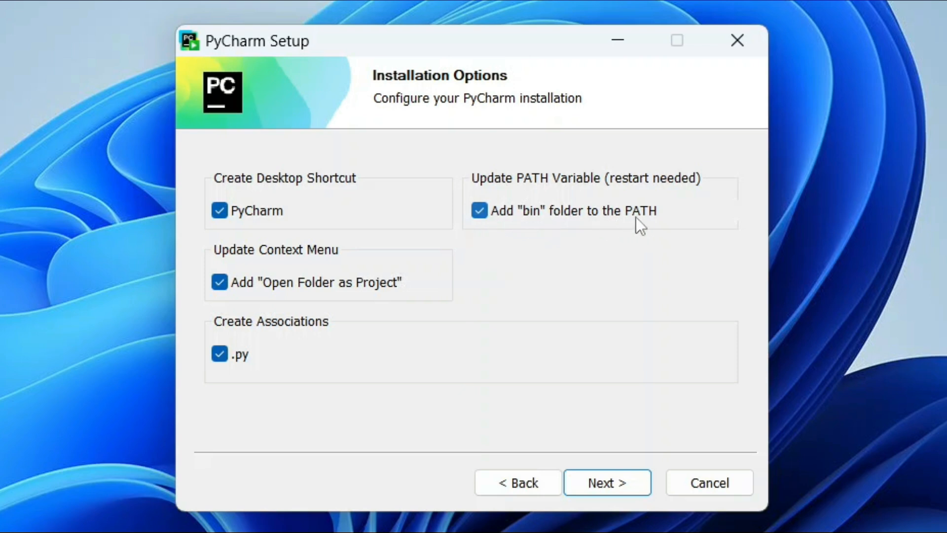
{"action": "left_click", "coordinate": [614, 484]}
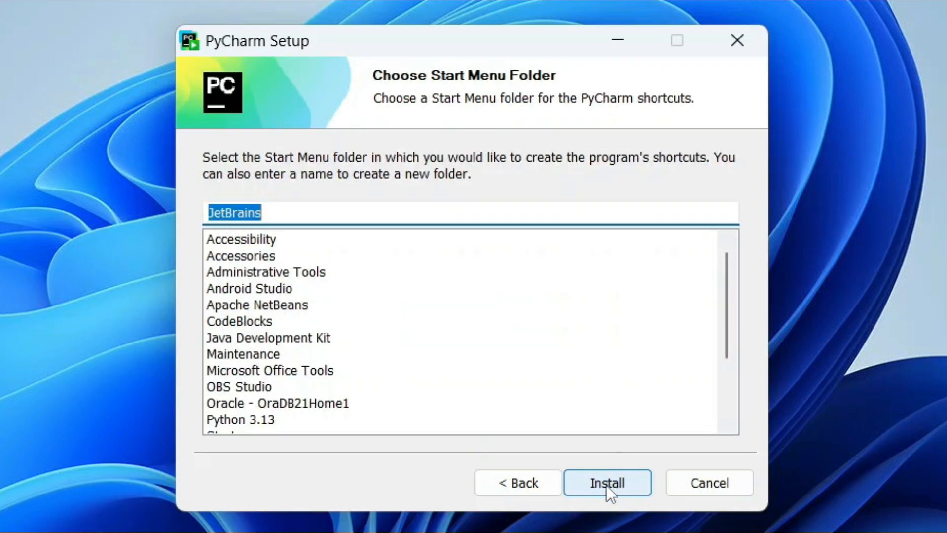
{"action": "left_click", "coordinate": [620, 483]}
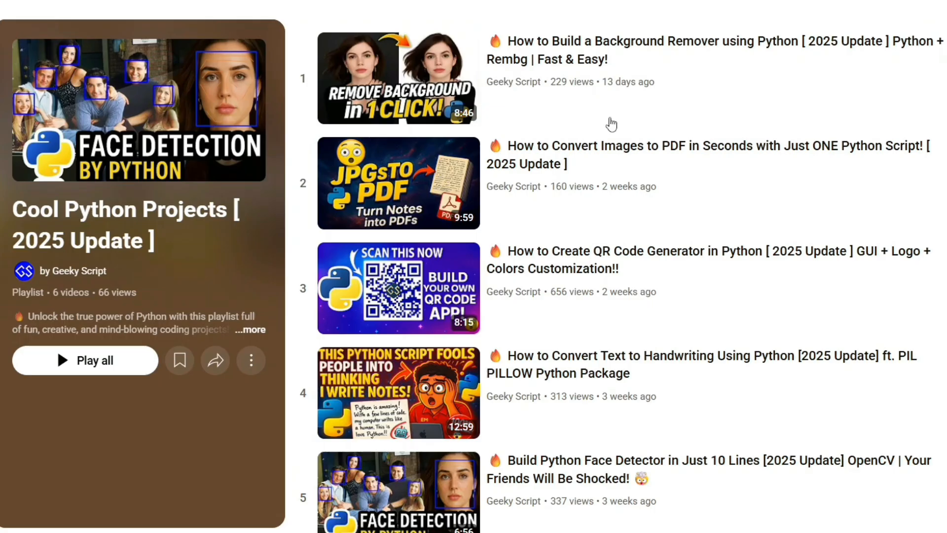
Look through the videos in the Cool Python Projects [ 2025 Update ] playlist.
{"action": "scroll", "coordinate": [576, 120], "scroll_direction": "down", "scroll_amount": 3}
{"action": "scroll", "coordinate": [580, 284], "scroll_direction": "up", "scroll_amount": 3}
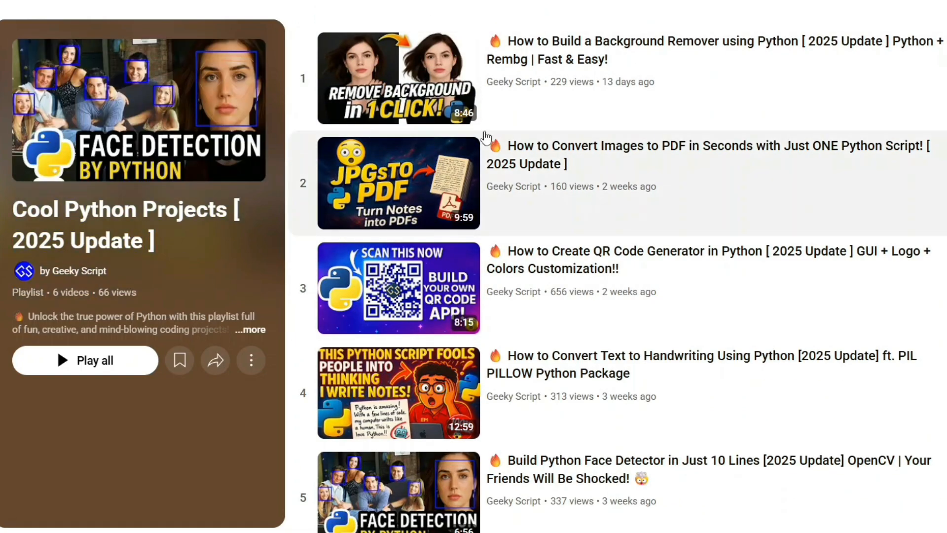
{"action": "scroll", "coordinate": [486, 136], "scroll_direction": "down", "scroll_amount": 3}
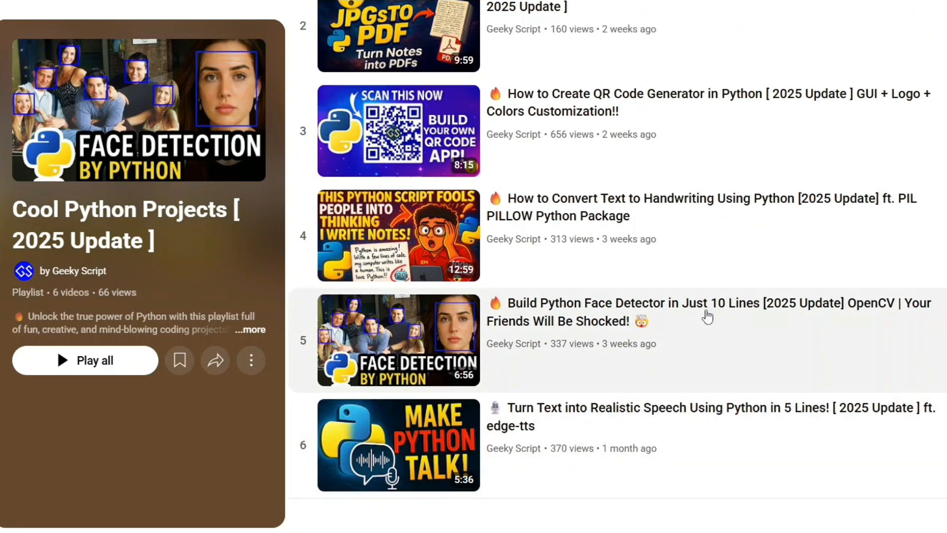
{"action": "scroll", "coordinate": [712, 195], "scroll_direction": "up", "scroll_amount": 2}
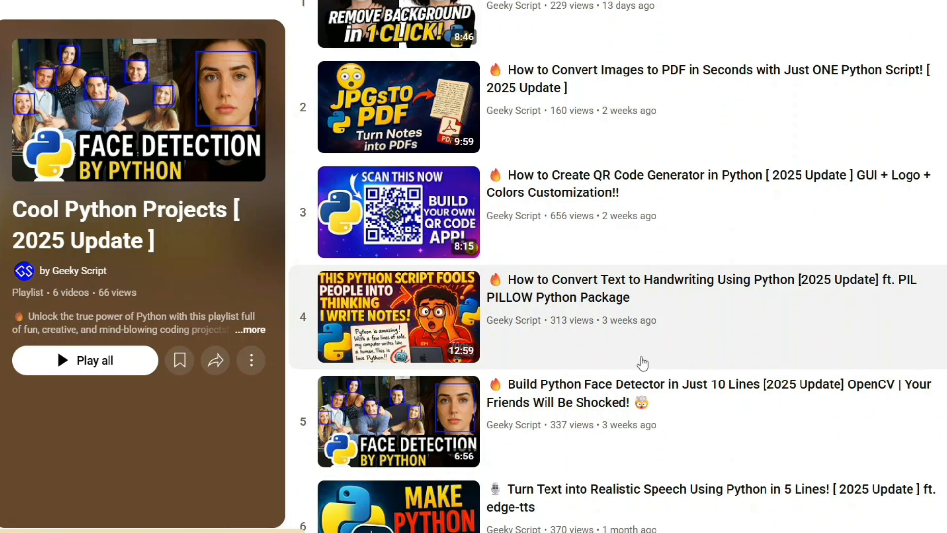
{"action": "scroll", "coordinate": [890, 317], "scroll_direction": "down", "scroll_amount": 2}
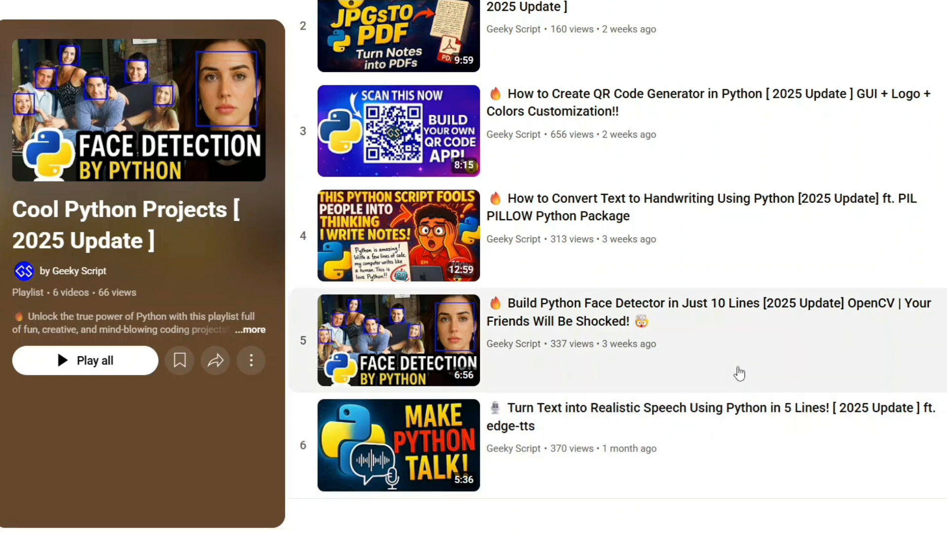
{"action": "scroll", "coordinate": [720, 355], "scroll_direction": "up", "scroll_amount": 3}
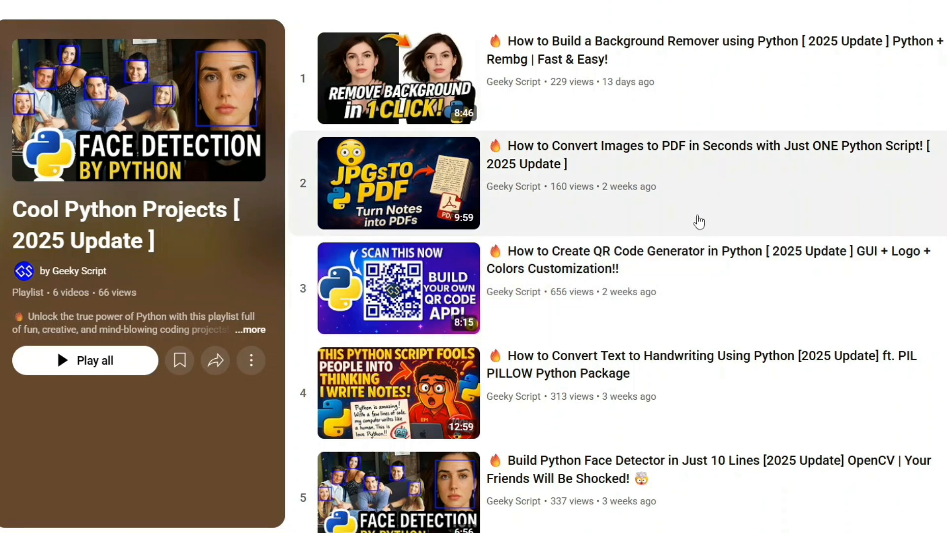
{"action": "scroll", "coordinate": [700, 222], "scroll_direction": "down", "scroll_amount": 3}
{"action": "scroll", "coordinate": [675, 335], "scroll_direction": "up", "scroll_amount": 2}
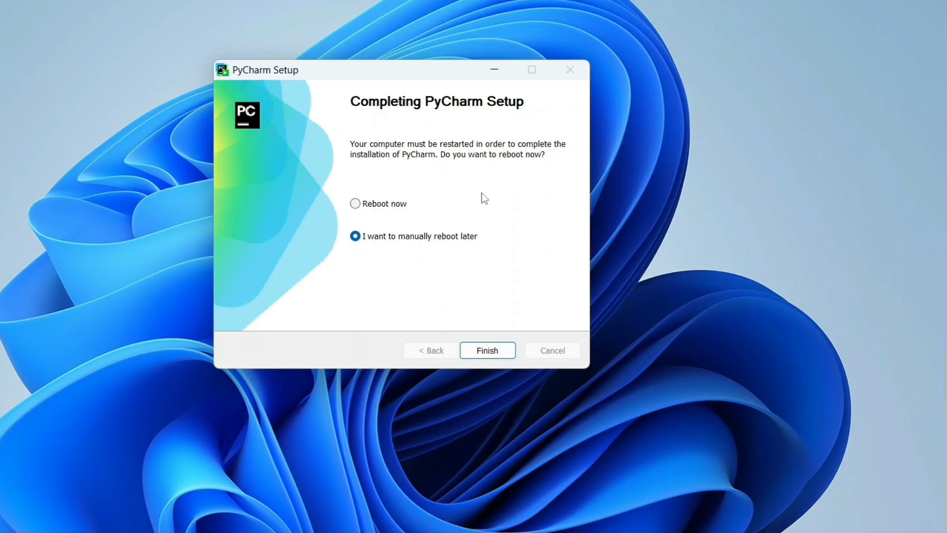
Finish the PyCharm setup with the computer set to reboot now.
{"action": "left_click", "coordinate": [380, 206]}
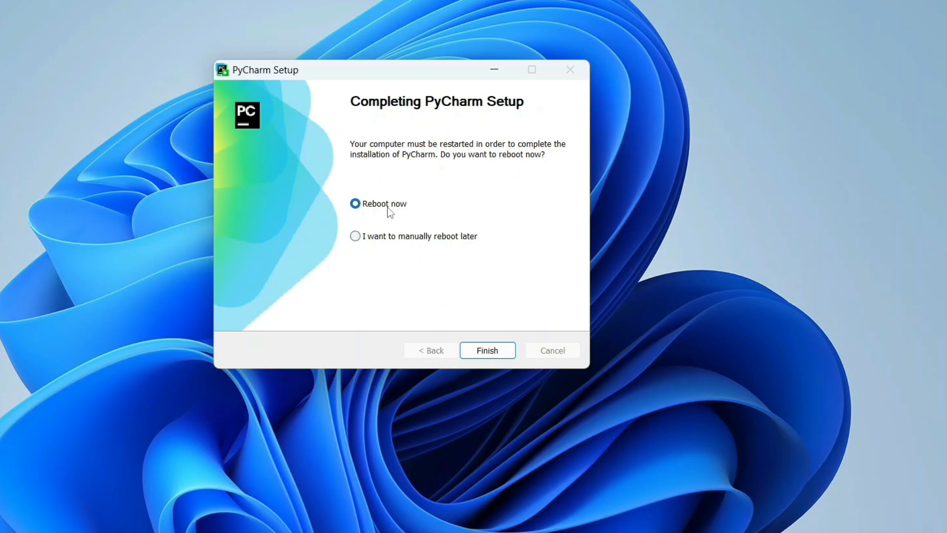
{"action": "left_click", "coordinate": [486, 350]}
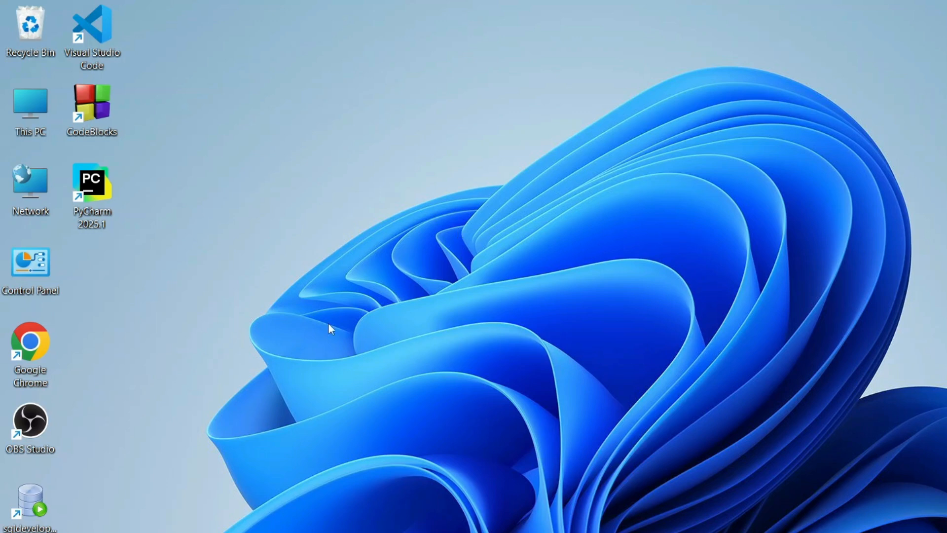
Launch PyCharm 2025.1 from the desktop and accept the terms of the JetBrains User Agreement.
{"action": "double_click", "coordinate": [79, 203]}
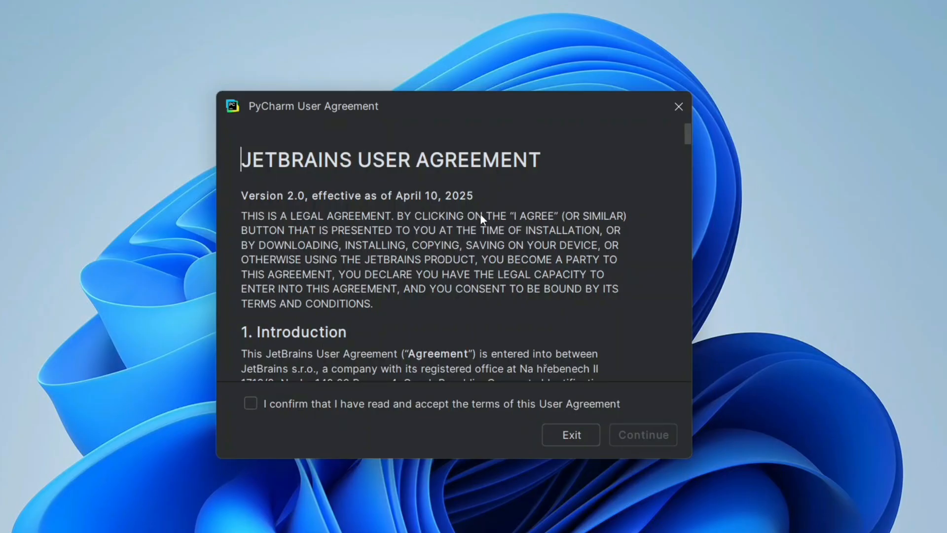
{"action": "scroll", "coordinate": [481, 215], "scroll_direction": "down", "scroll_amount": 15}
{"action": "scroll", "coordinate": [479, 266], "scroll_direction": "down", "scroll_amount": 10}
{"action": "scroll", "coordinate": [478, 277], "scroll_direction": "down", "scroll_amount": 12}
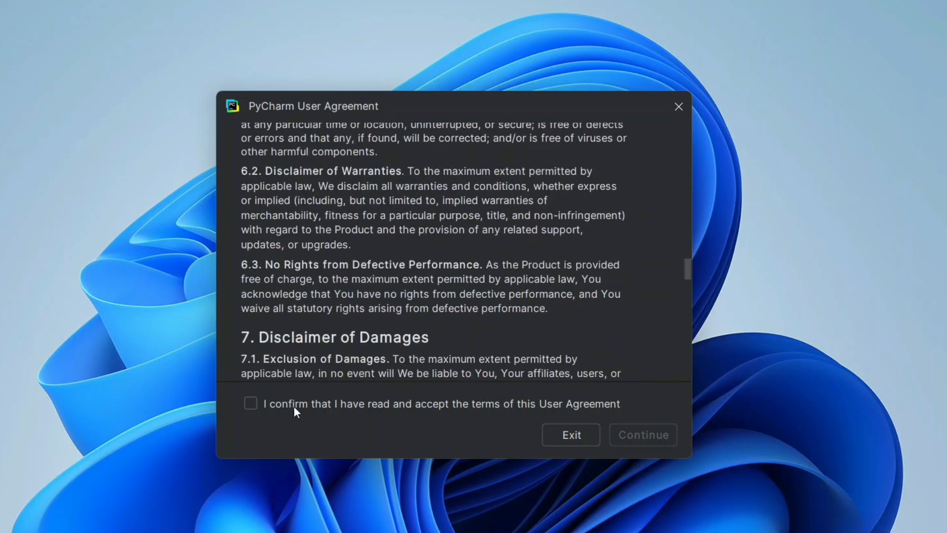
{"action": "left_click", "coordinate": [294, 406]}
{"action": "left_click", "coordinate": [649, 436]}
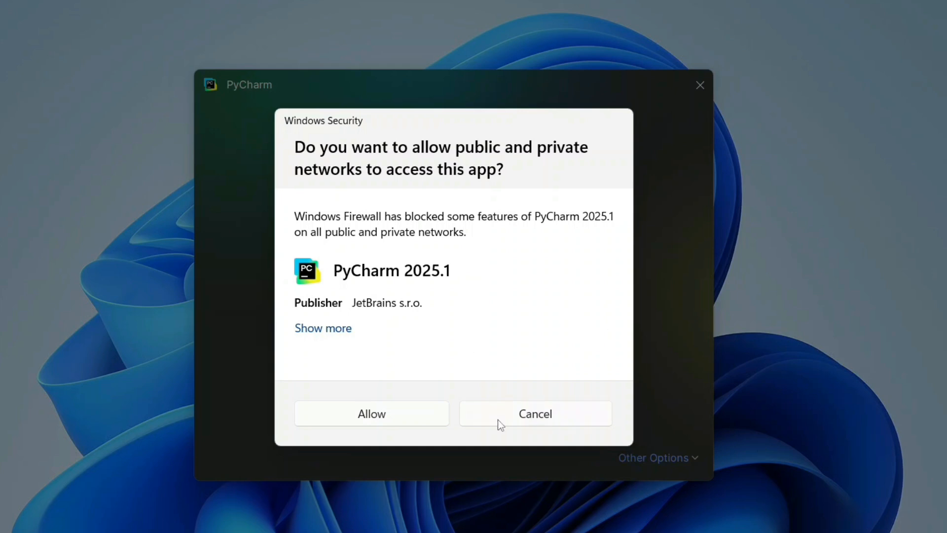
Allow PyCharm access to public and private networks and skip importing settings, reaching a maximized welcome screen.
{"action": "left_click", "coordinate": [391, 413]}
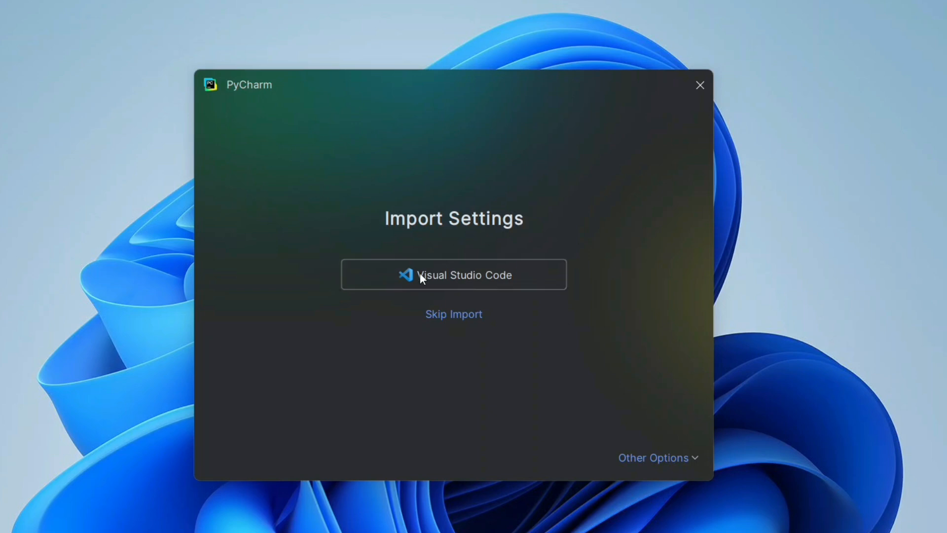
{"action": "left_click", "coordinate": [454, 317]}
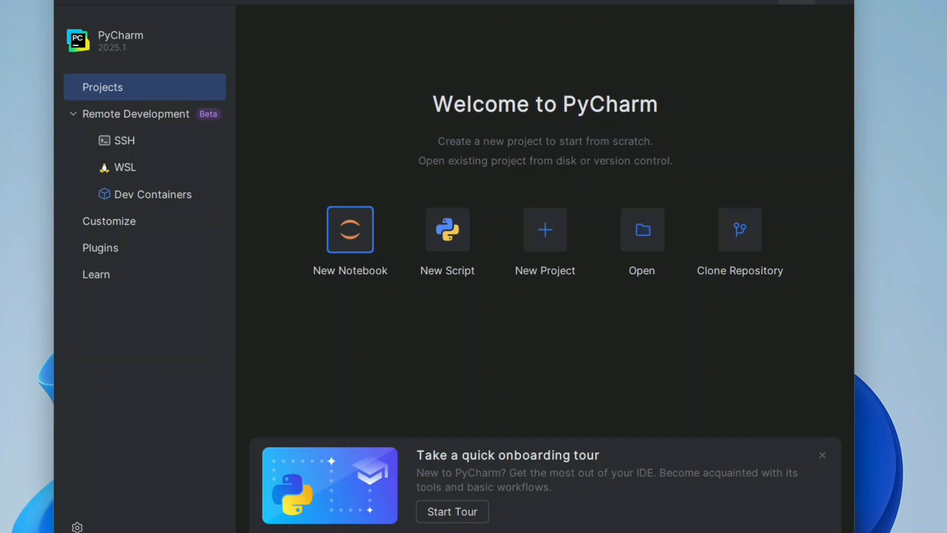
{"action": "left_click", "coordinate": [796, 2]}
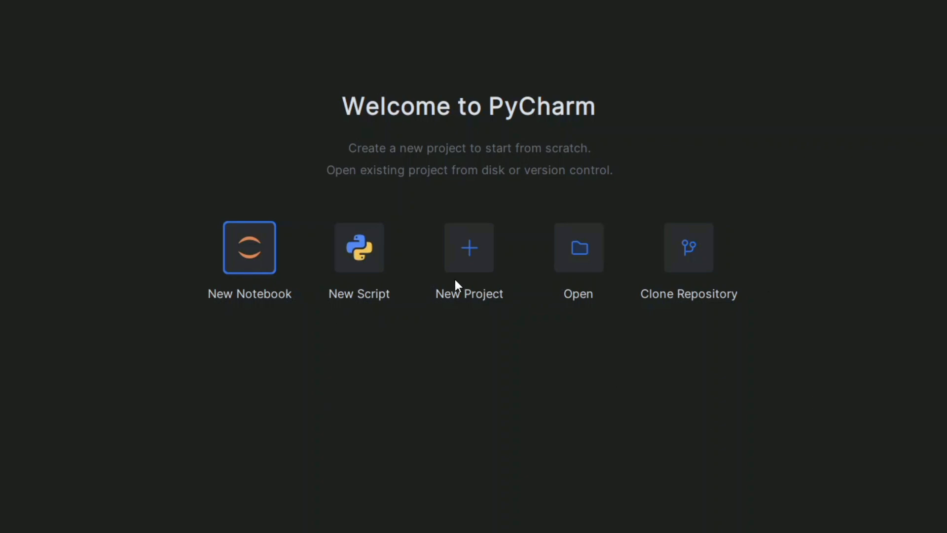
Configure a new project named HelloWorld in the PycharmProjects folder, with a welcome script and the system Python 3.13.
{"action": "left_click", "coordinate": [464, 253]}
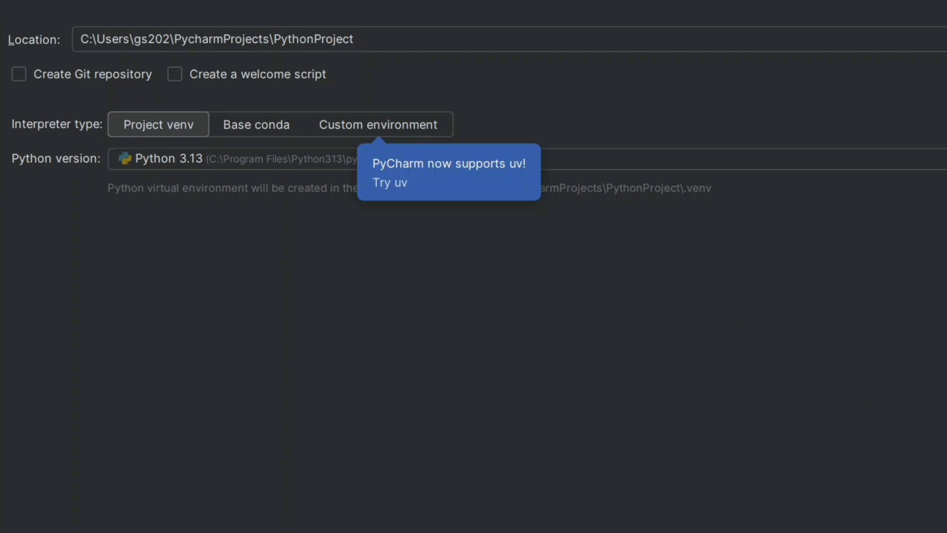
{"action": "left_click", "coordinate": [377, 41]}
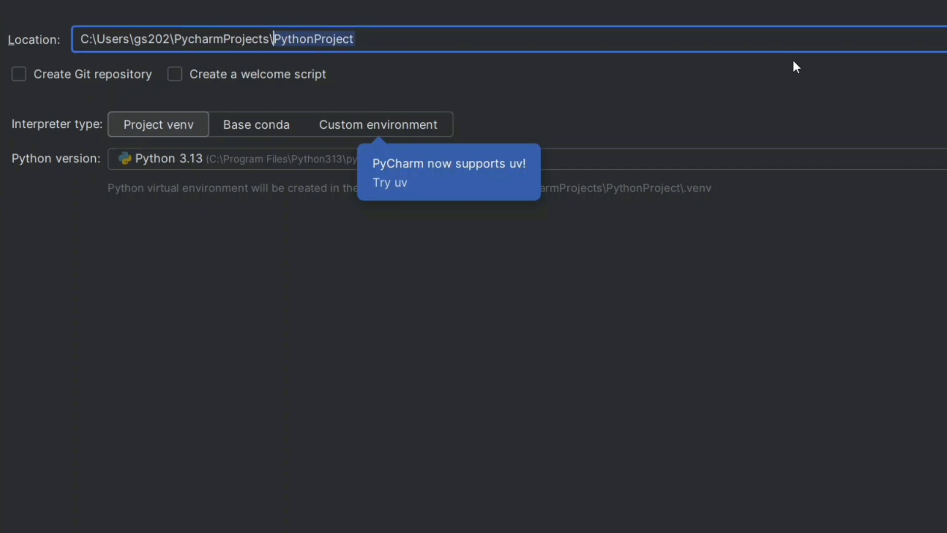
{"action": "type", "text": "HelloWorld"}
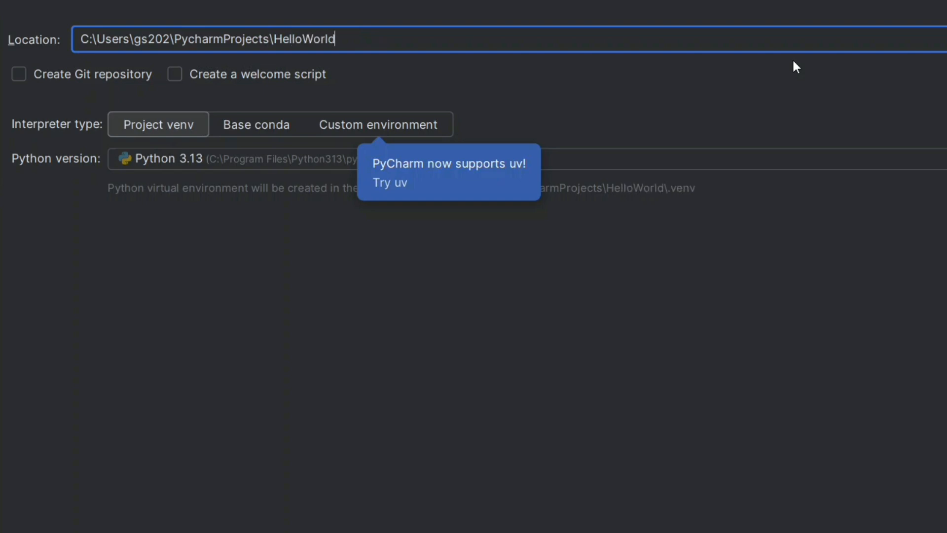
{"action": "left_click", "coordinate": [203, 78]}
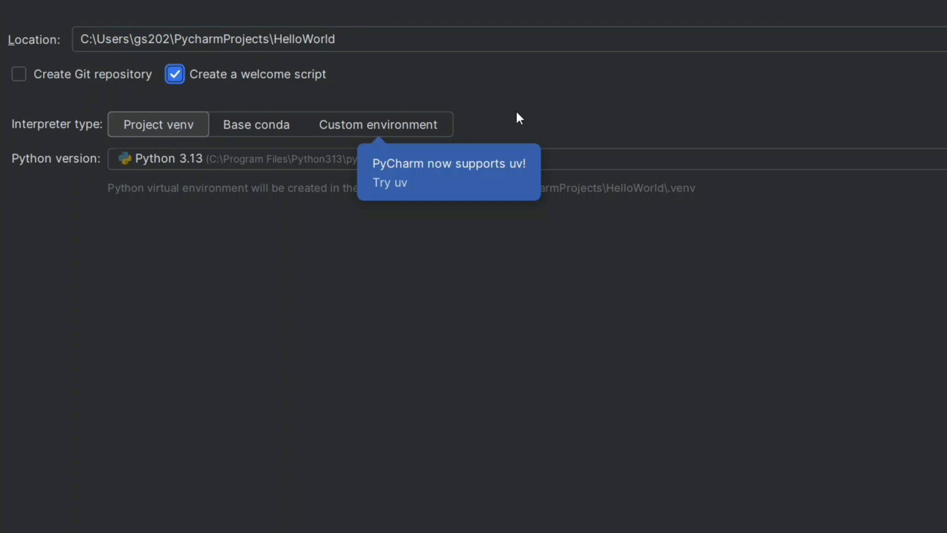
{"action": "left_click", "coordinate": [249, 161]}
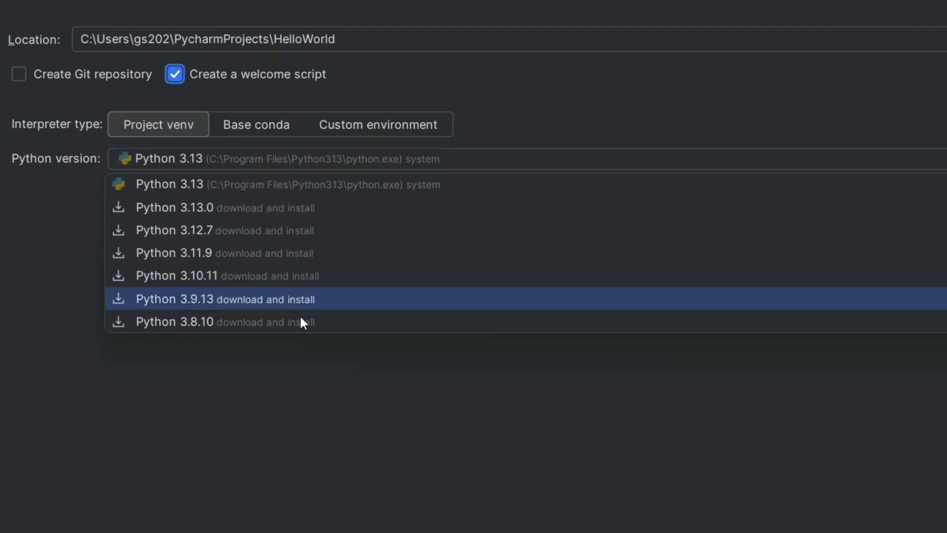
{"action": "left_click", "coordinate": [251, 184]}
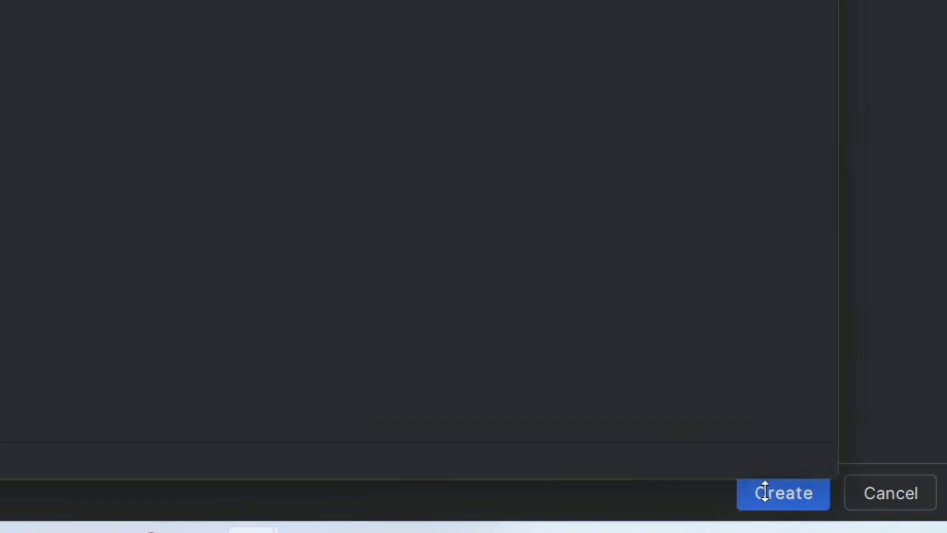
Create the configured HelloWorld project and open the Pro trial information page.
{"action": "left_click", "coordinate": [797, 484]}
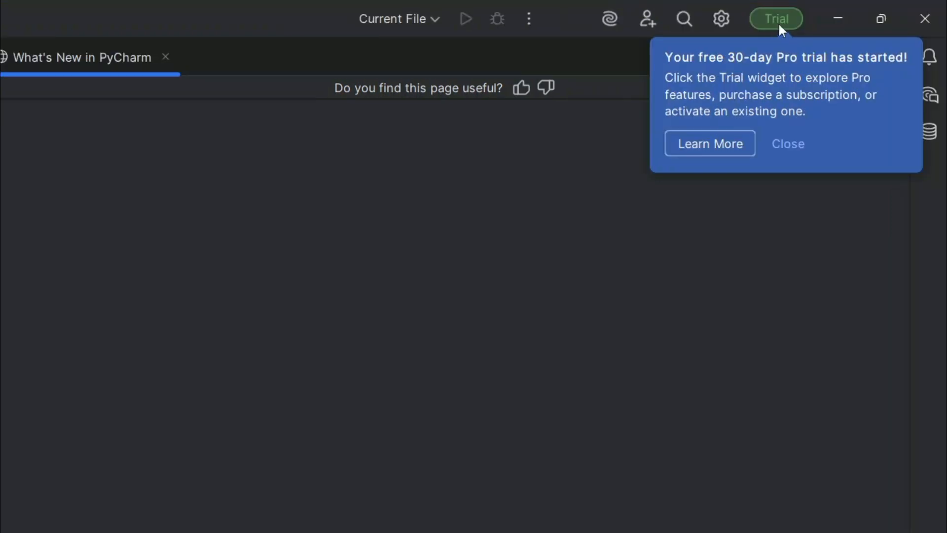
{"action": "left_click", "coordinate": [778, 23]}
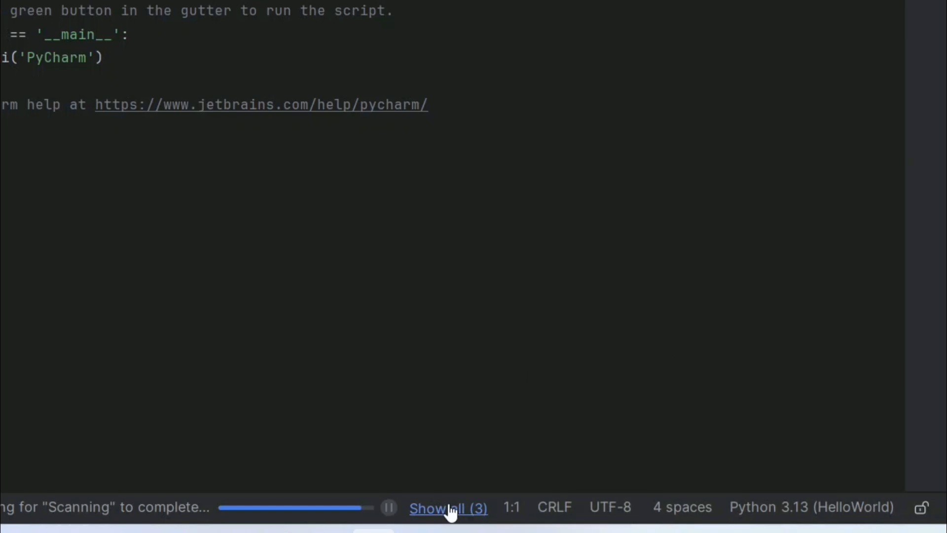
Examine the running background tasks and the sample script in main.py.
{"action": "left_click", "coordinate": [450, 509]}
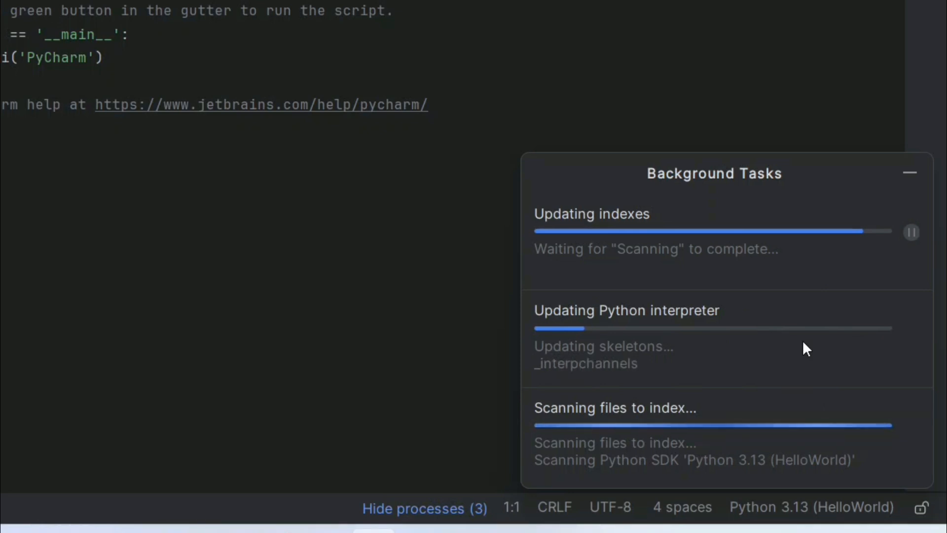
{"action": "left_click", "coordinate": [636, 263]}
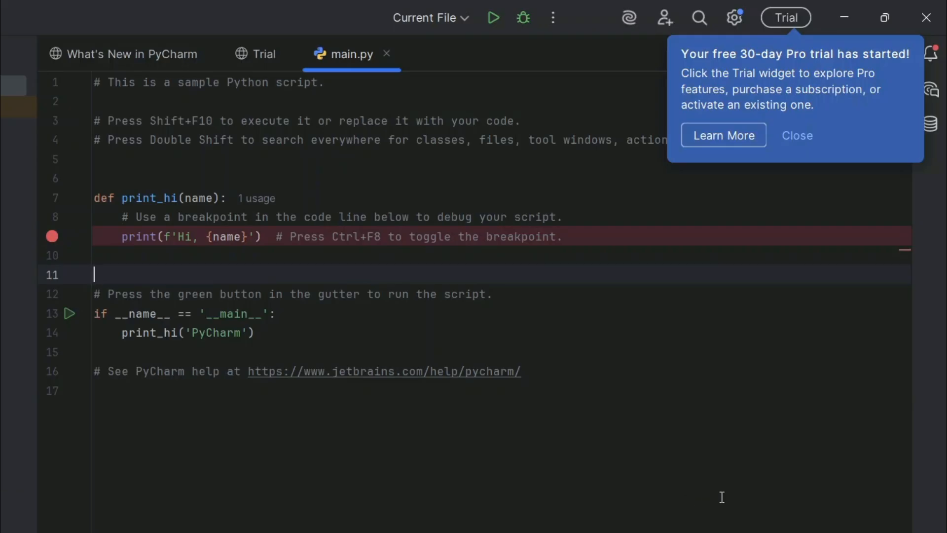
{"action": "left_click_drag", "start_coordinate": [545, 419], "coordinate": [46, 1]}
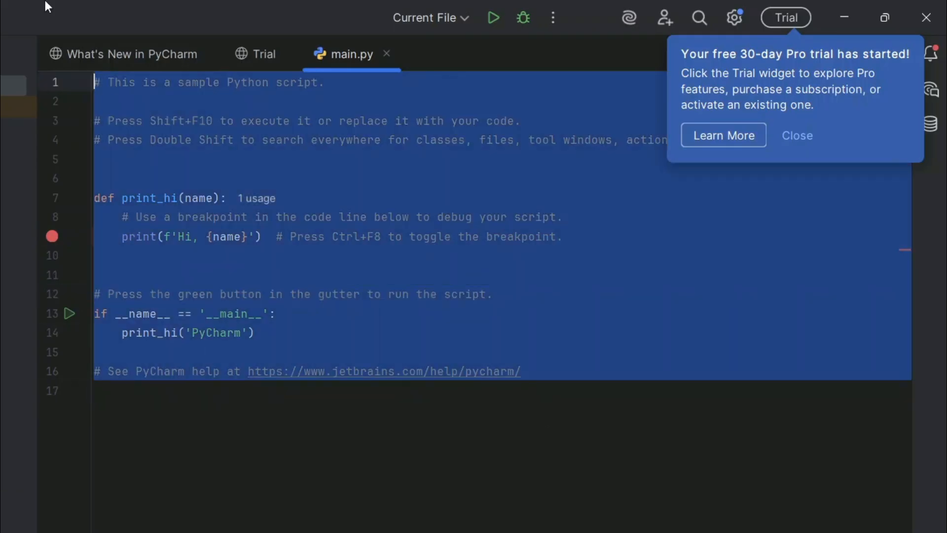
{"action": "left_click", "coordinate": [424, 236]}
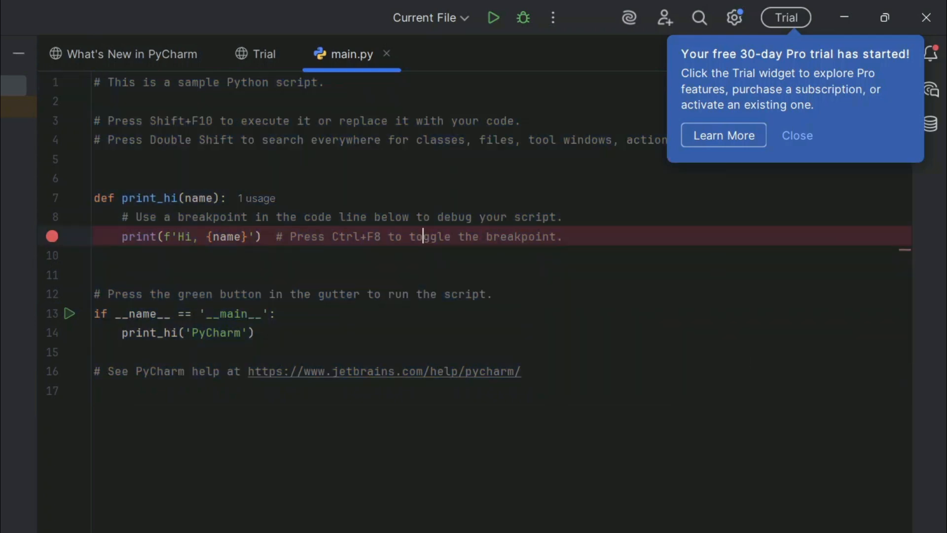
{"action": "left_click", "coordinate": [10, 127]}
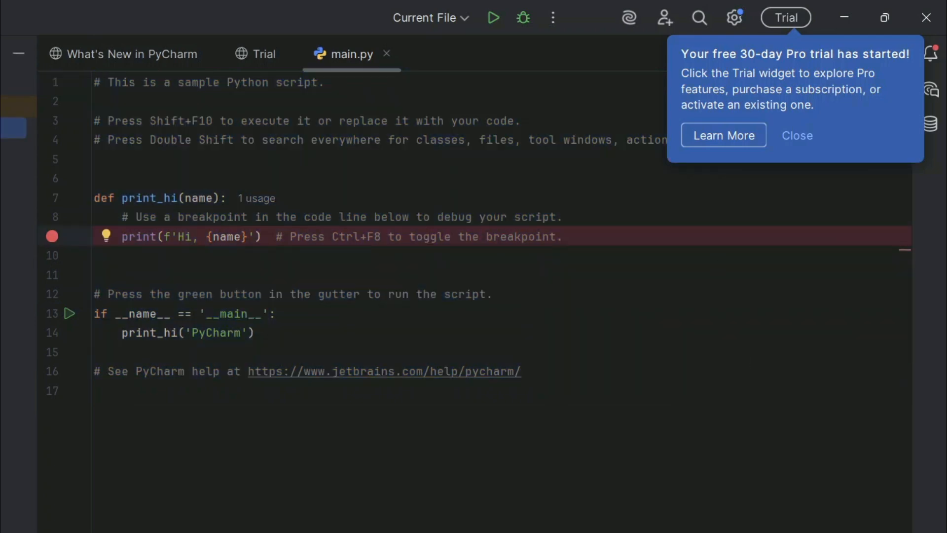
Read the What's New in PyCharm page, from the unified product announcement to the Junie coding agent section.
{"action": "left_click", "coordinate": [114, 53]}
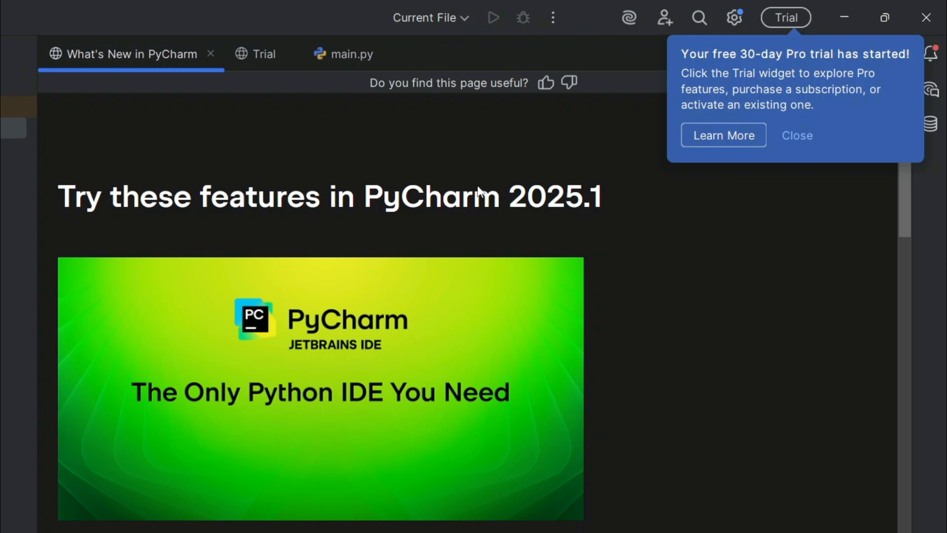
{"action": "scroll", "coordinate": [538, 296], "scroll_direction": "down", "scroll_amount": 2}
{"action": "scroll", "coordinate": [454, 323], "scroll_direction": "down", "scroll_amount": 8}
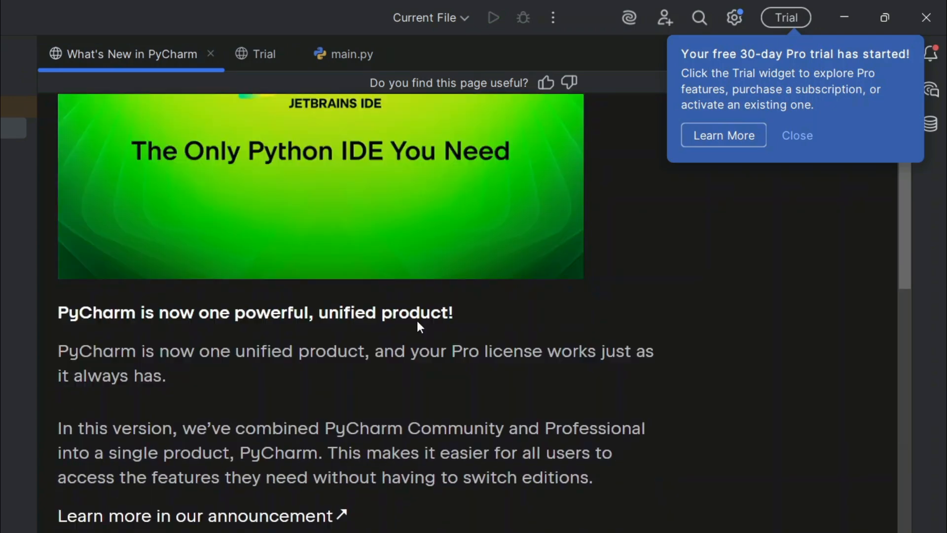
{"action": "scroll", "coordinate": [473, 320], "scroll_direction": "down", "scroll_amount": 3}
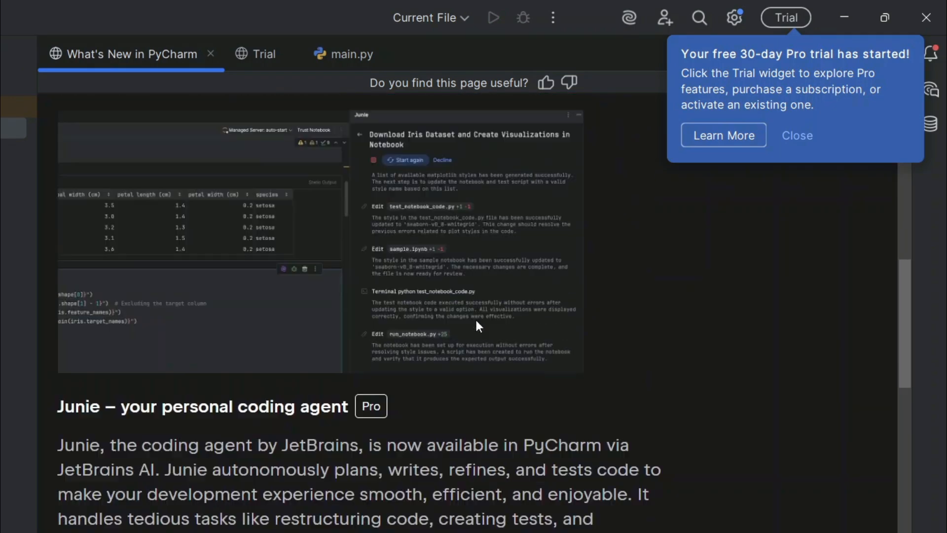
Read the Trial page, including what happens after the Pro trial ends and whether it can be cancelled or skipped.
{"action": "left_click", "coordinate": [254, 55]}
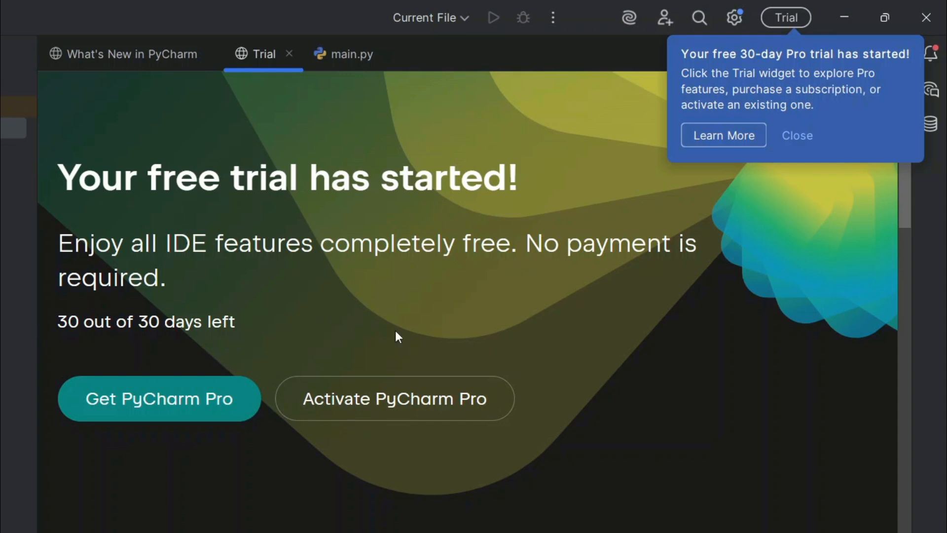
{"action": "scroll", "coordinate": [534, 276], "scroll_direction": "down", "scroll_amount": 10}
{"action": "scroll", "coordinate": [537, 278], "scroll_direction": "down", "scroll_amount": 8}
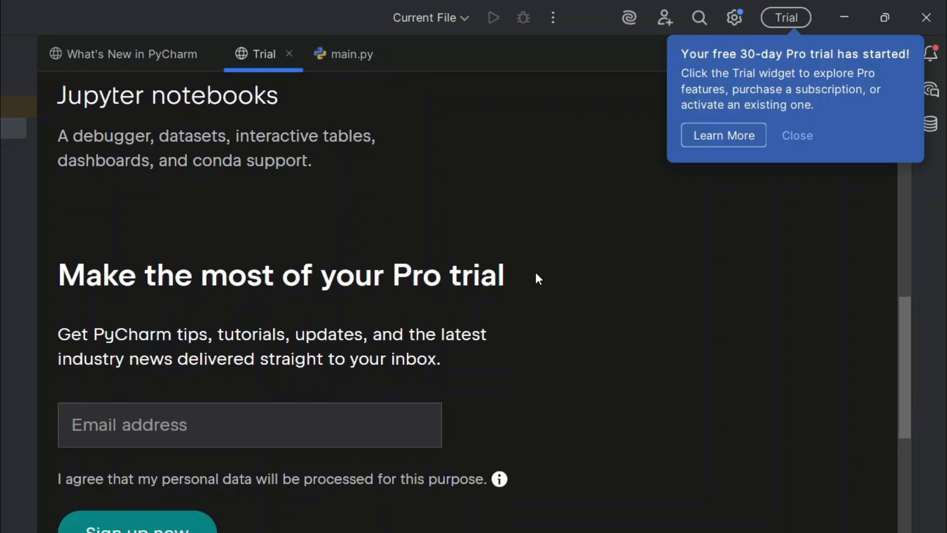
{"action": "scroll", "coordinate": [537, 288], "scroll_direction": "down", "scroll_amount": 3}
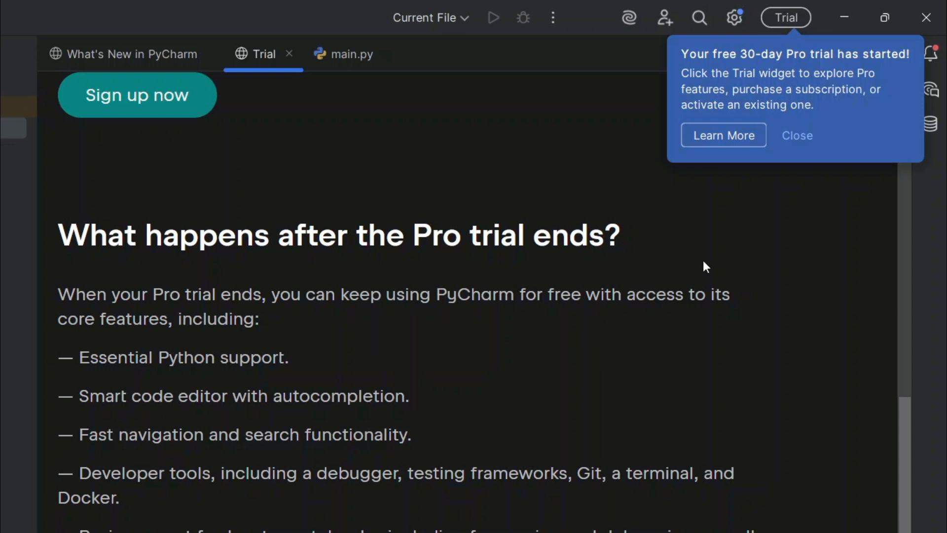
{"action": "scroll", "coordinate": [34, 300], "scroll_direction": "down", "scroll_amount": 3}
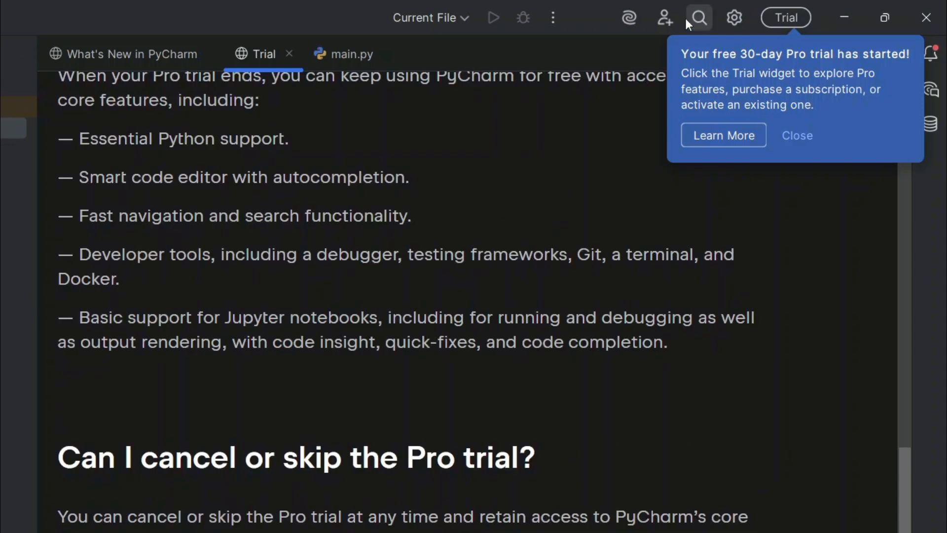
Search everywhere for "manage" and open the Manage Licenses dialog.
{"action": "left_click", "coordinate": [700, 17]}
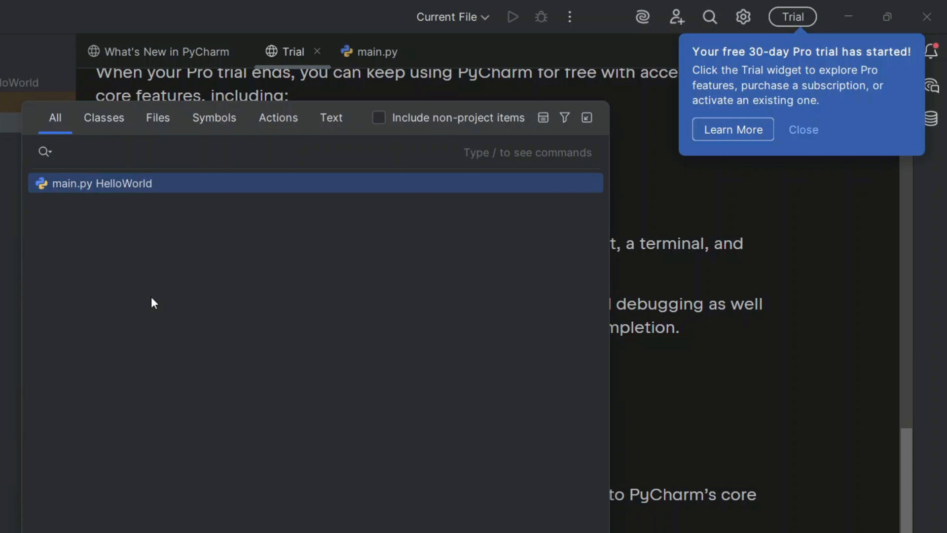
{"action": "type", "text": "manage"}
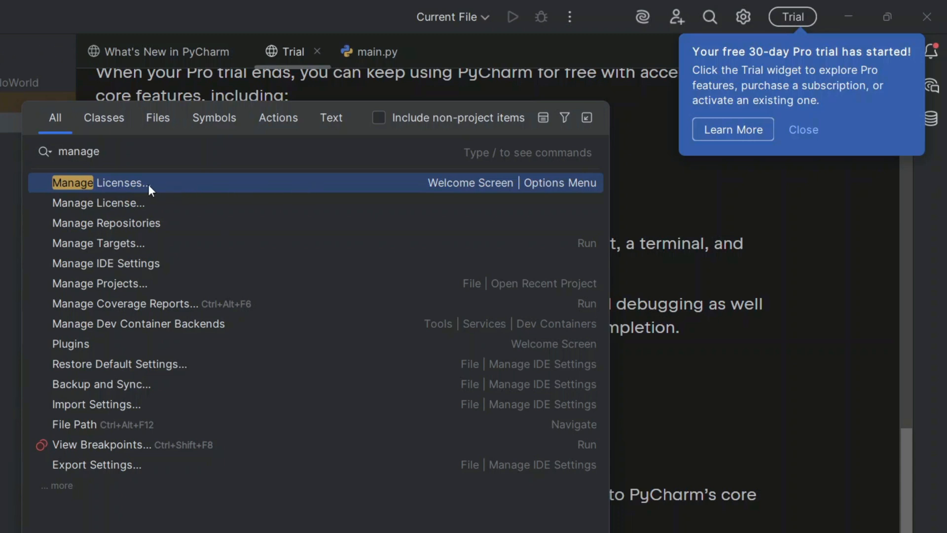
{"action": "key", "text": "Escape"}
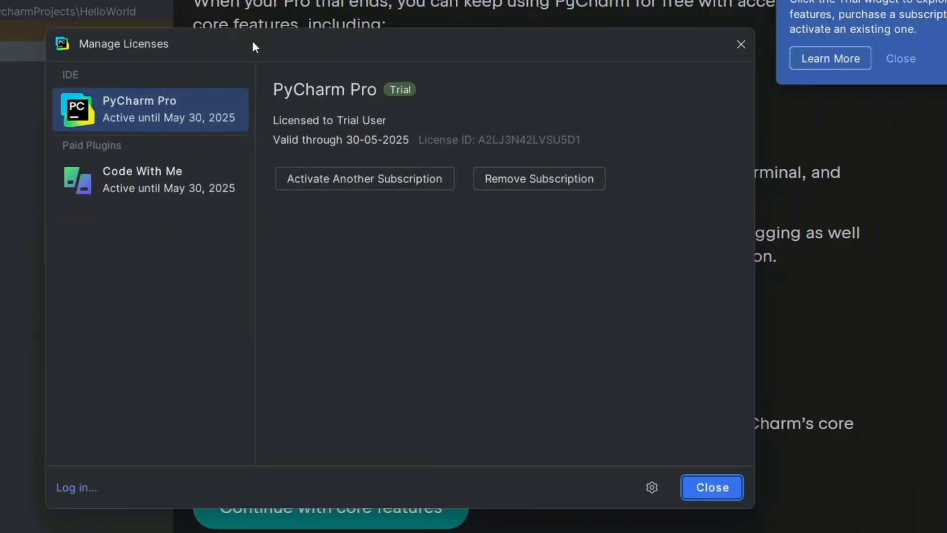
{"action": "mouse_move", "coordinate": [253, 42]}
{"action": "left_mouse_down"}
{"action": "mouse_move", "coordinate": [276, 79]}
{"action": "mouse_move", "coordinate": [256, 43]}
{"action": "left_mouse_up"}
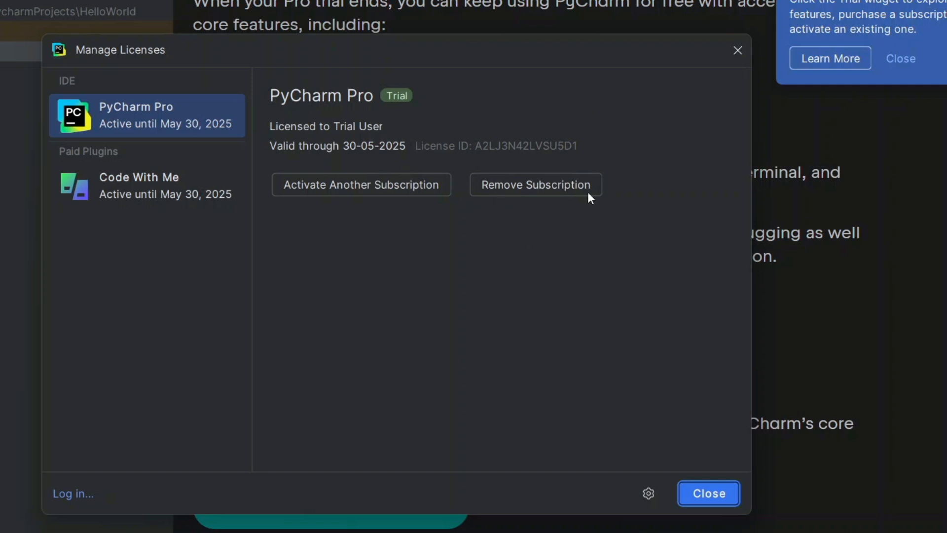
Remove the PyCharm Pro trial subscription and continue for free, restarting the application to disable the licensed features.
{"action": "left_click", "coordinate": [549, 186]}
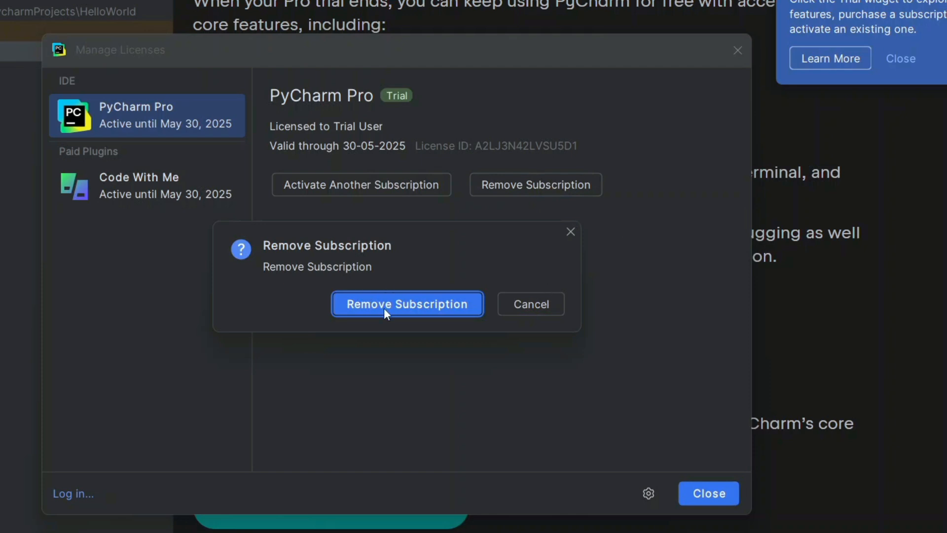
{"action": "left_click", "coordinate": [399, 302]}
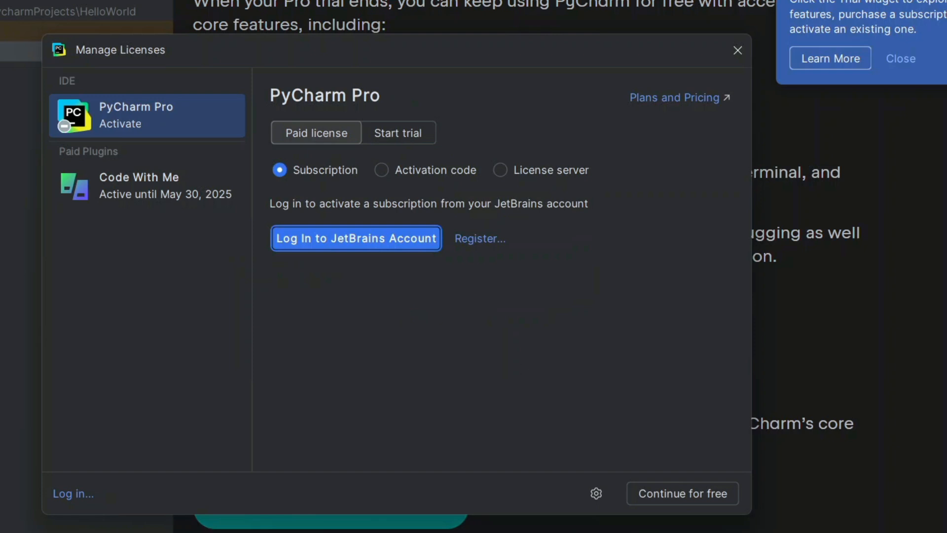
{"action": "left_click", "coordinate": [686, 494]}
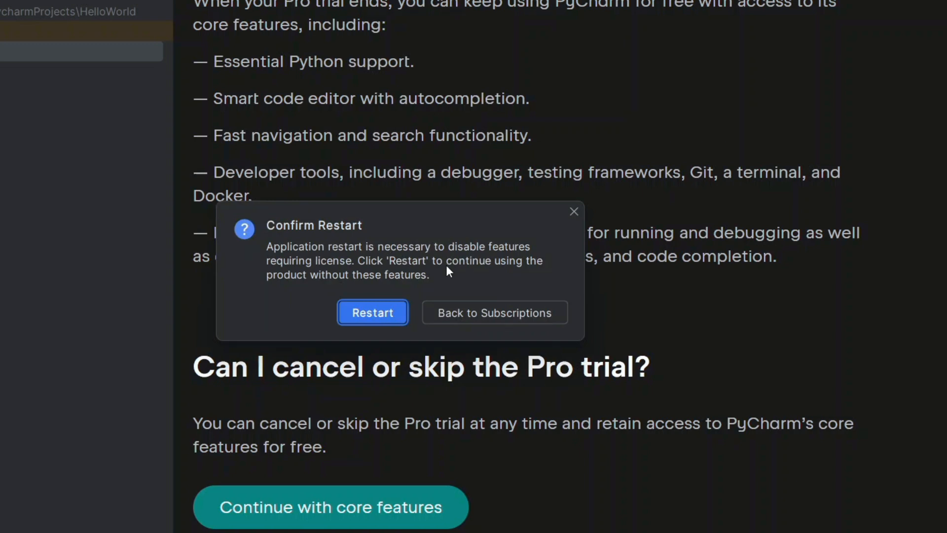
{"action": "left_click", "coordinate": [373, 313]}
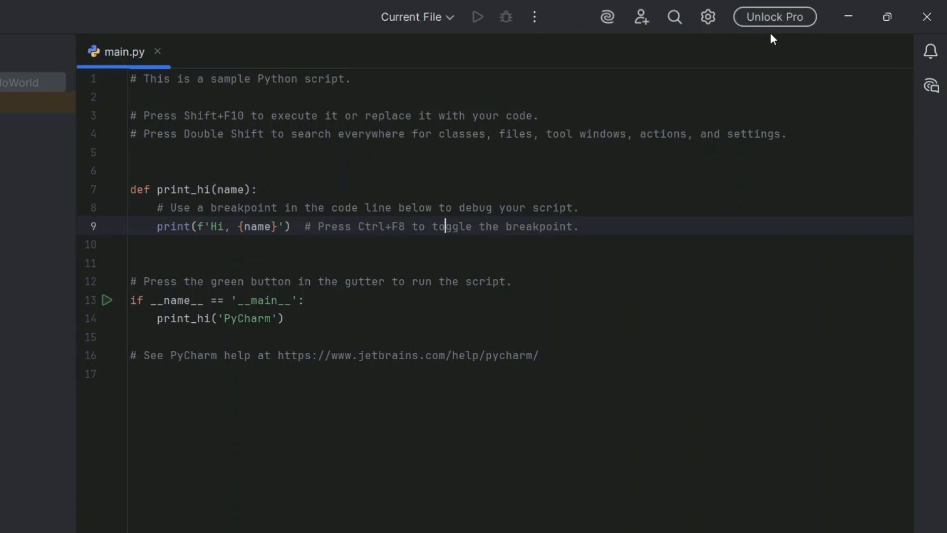
Review the Pro features page and the PyCharm Pro activation options in Manage Licenses, and close them without activating anything.
{"action": "key", "text": "ctrl+F8"}
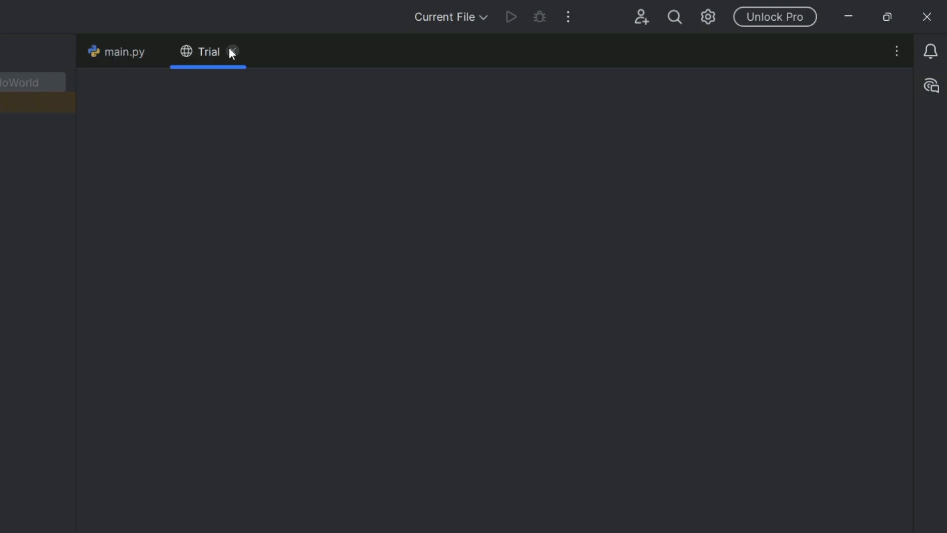
{"action": "scroll", "coordinate": [677, 385], "scroll_direction": "down", "scroll_amount": 5}
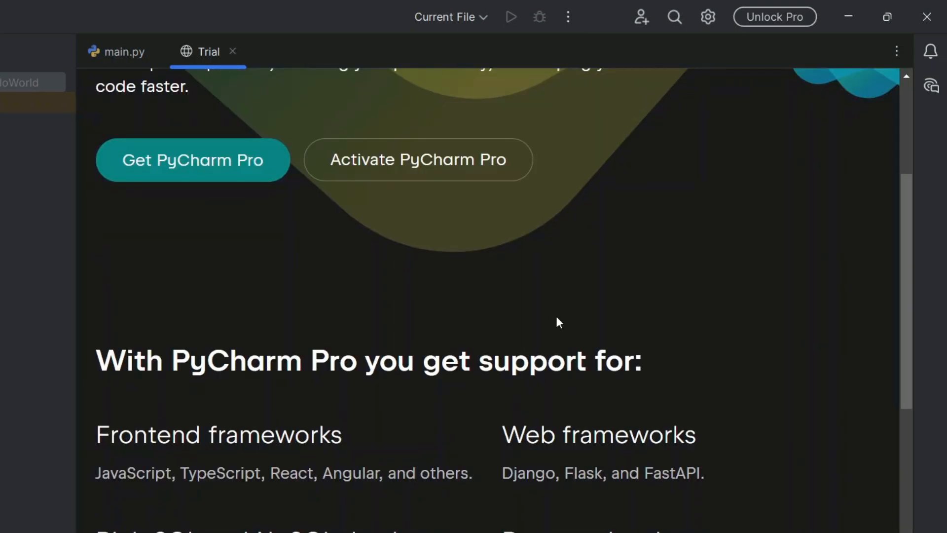
{"action": "scroll", "coordinate": [557, 321], "scroll_direction": "down", "scroll_amount": 2}
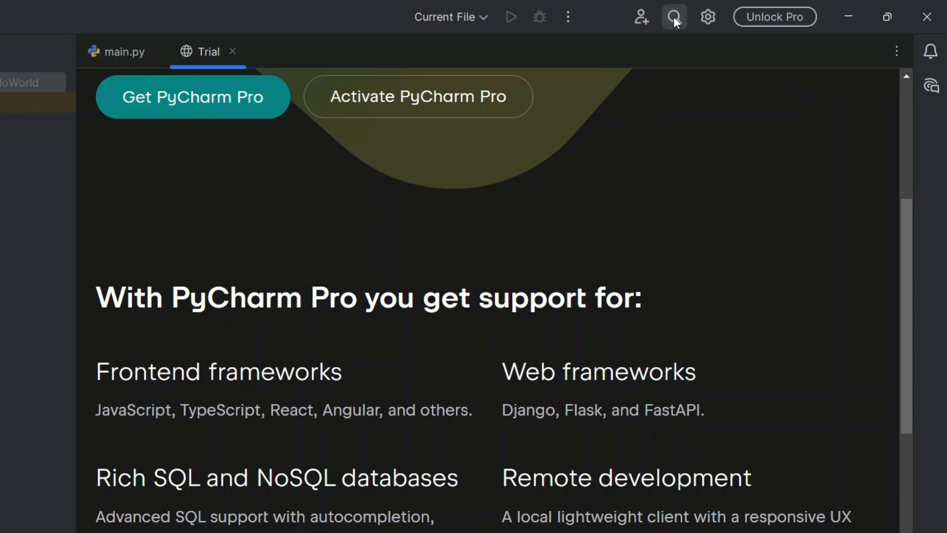
{"action": "left_click", "coordinate": [674, 20]}
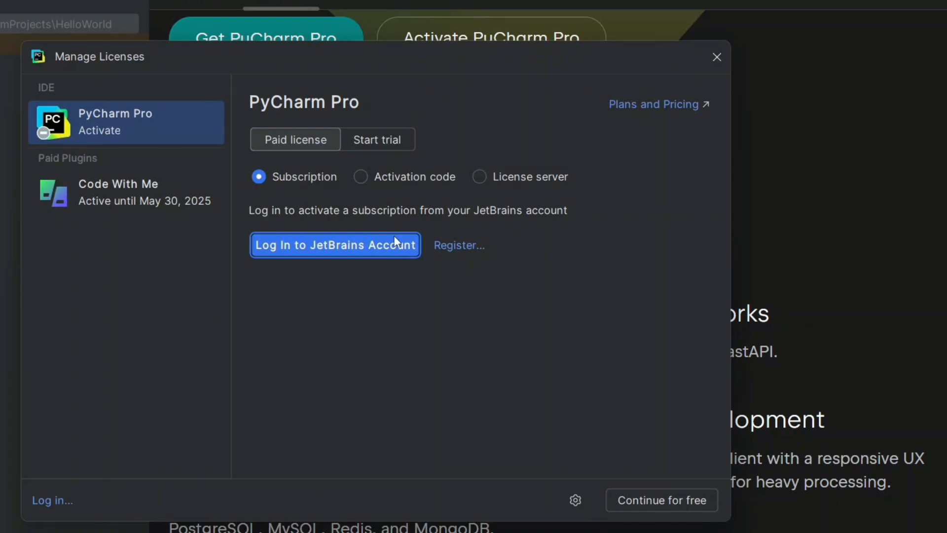
{"action": "left_click", "coordinate": [717, 58]}
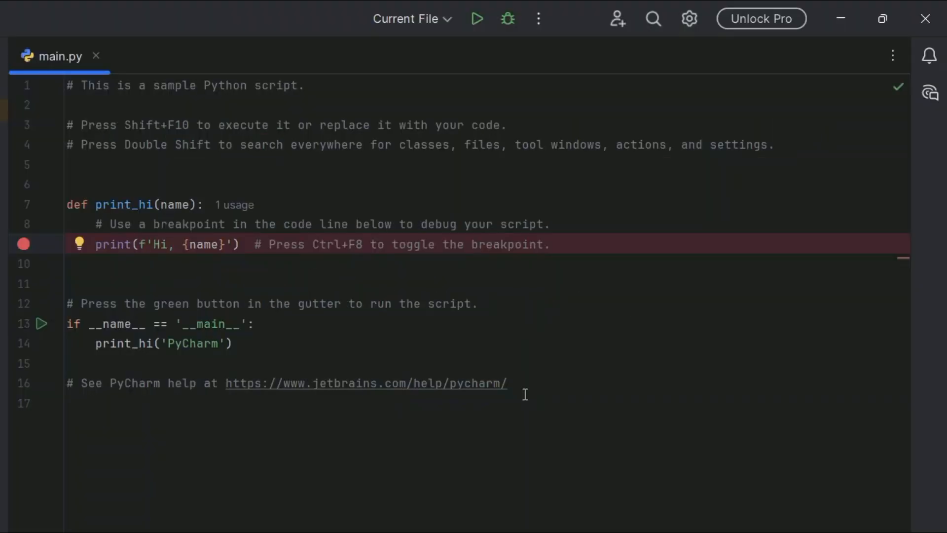
Replace all the sample code in main.py with print("Hello World").
{"action": "left_click_drag", "start_coordinate": [750, 429], "coordinate": [67, 85]}
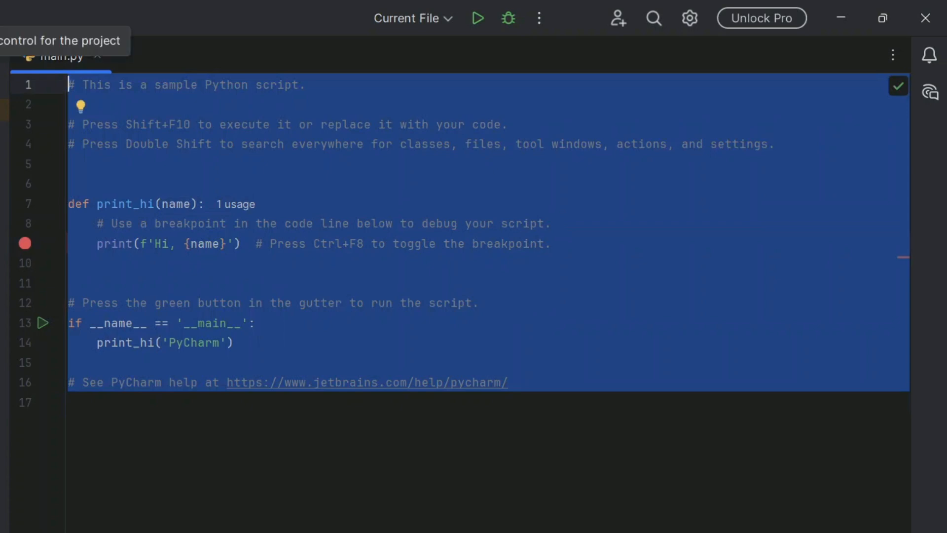
{"action": "key", "text": "BackSpace"}
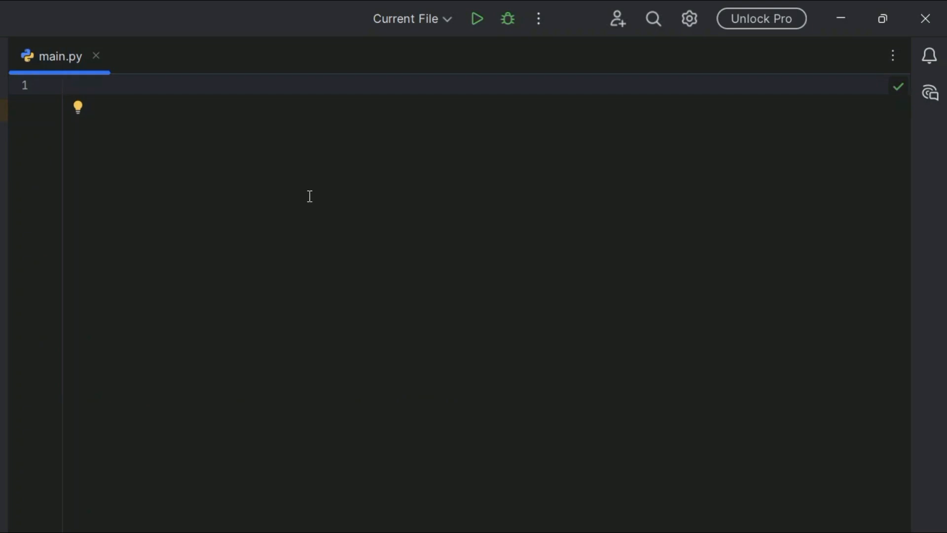
{"action": "type", "text": "print("}
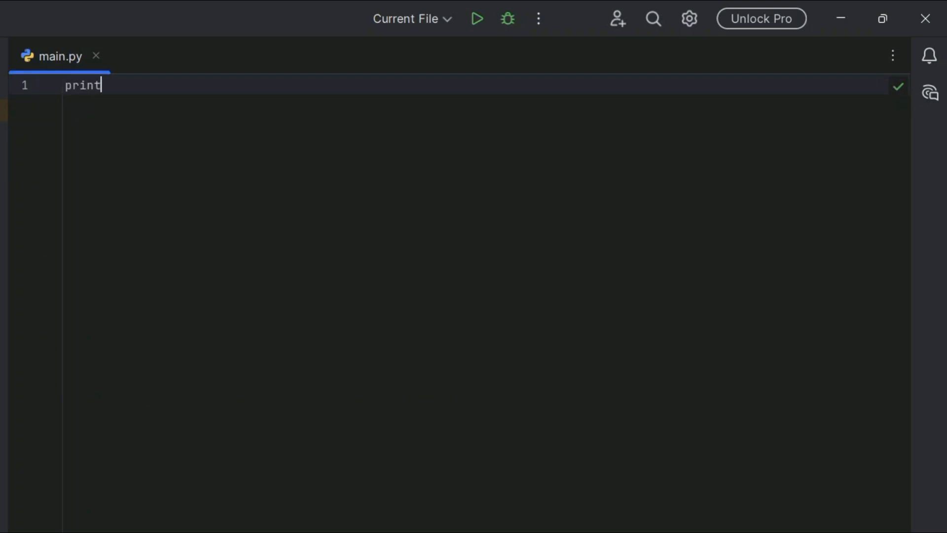
{"action": "type", "text": "\"Hello World"}
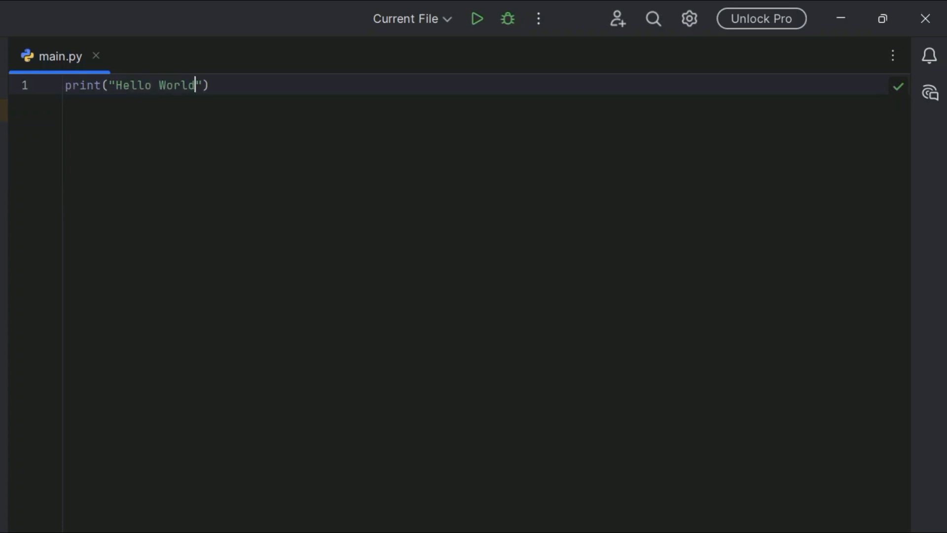
Run main.py and examine its output in the run console.
{"action": "left_click", "coordinate": [488, 25]}
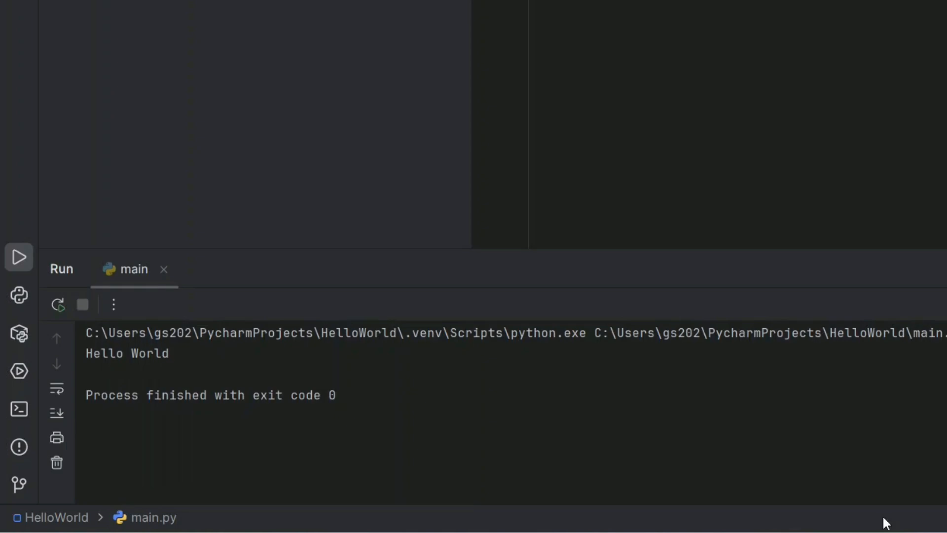
{"action": "triple_click", "coordinate": [231, 357]}
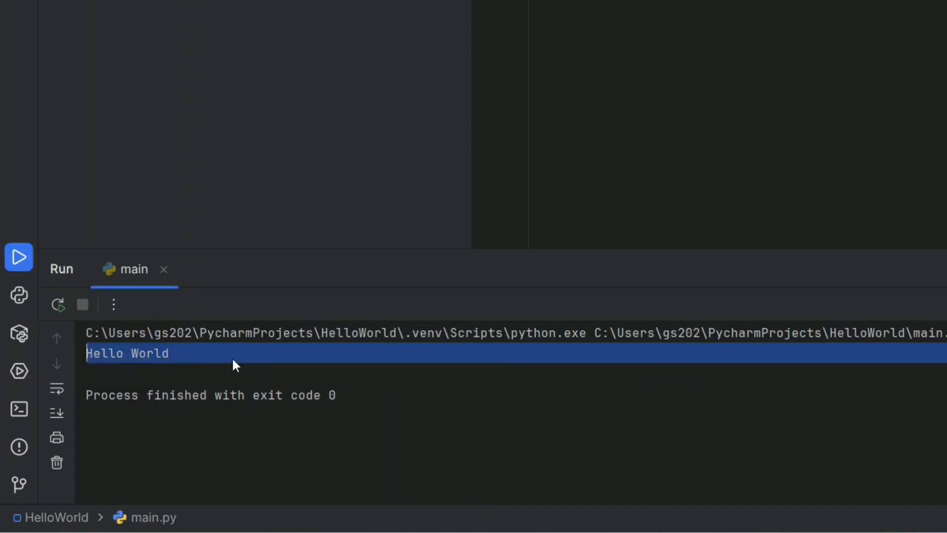
{"action": "left_click", "coordinate": [233, 357]}
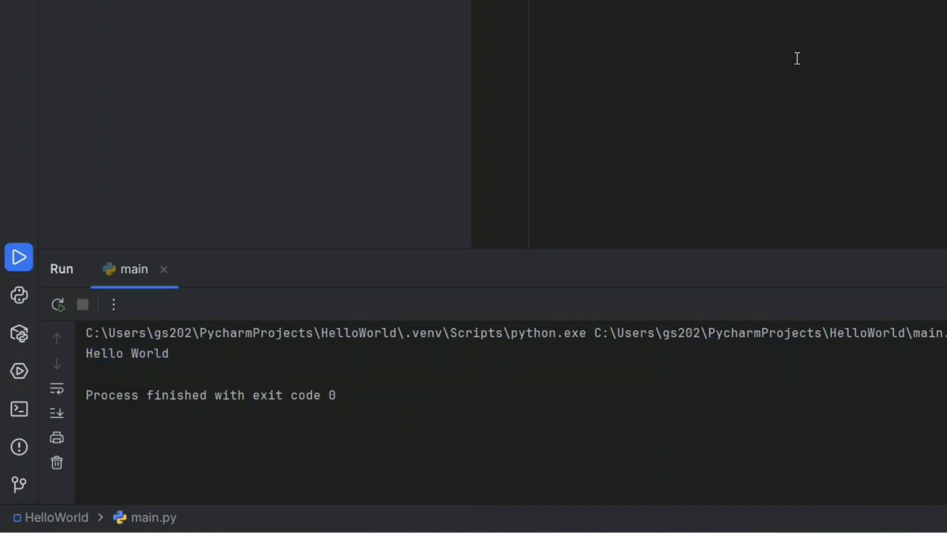
{"action": "left_click", "coordinate": [831, 2]}
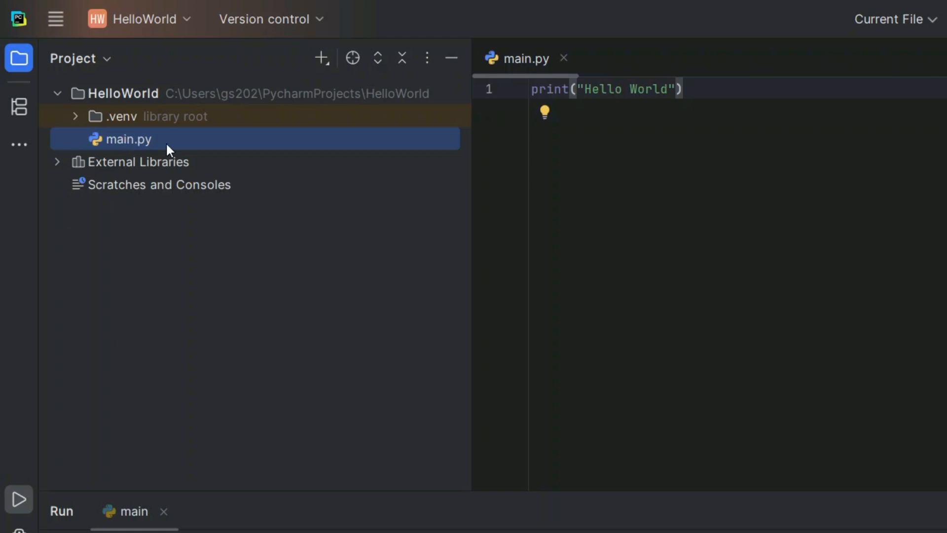
Convert main.py to a Jupyter notebook saved as main.ipynb in the HelloWorld folder, and open the new notebook.
{"action": "right_click", "coordinate": [147, 133]}
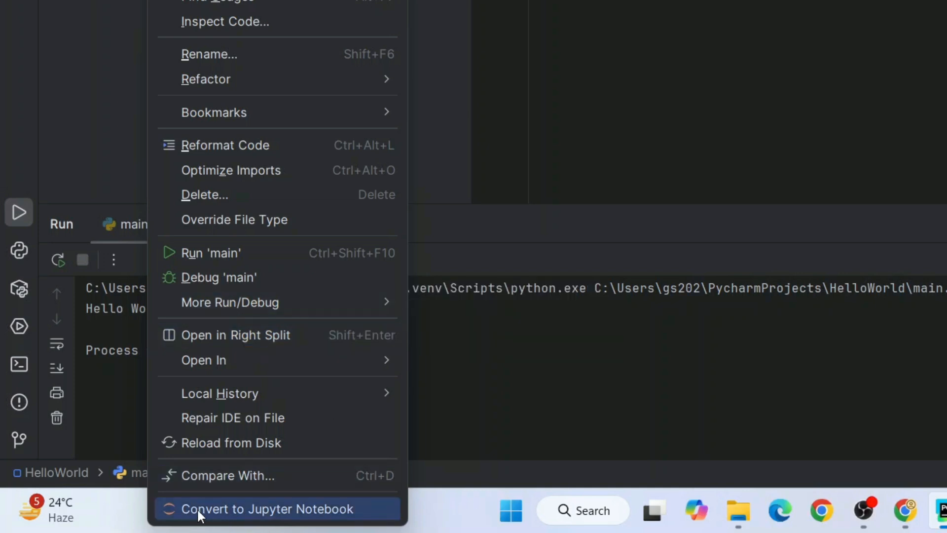
{"action": "left_click", "coordinate": [290, 505]}
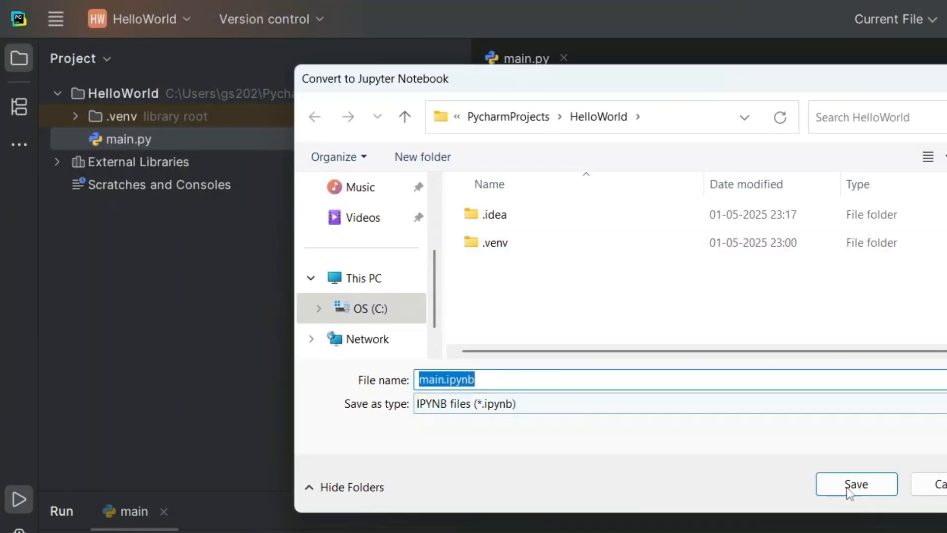
{"action": "left_click", "coordinate": [517, 380]}
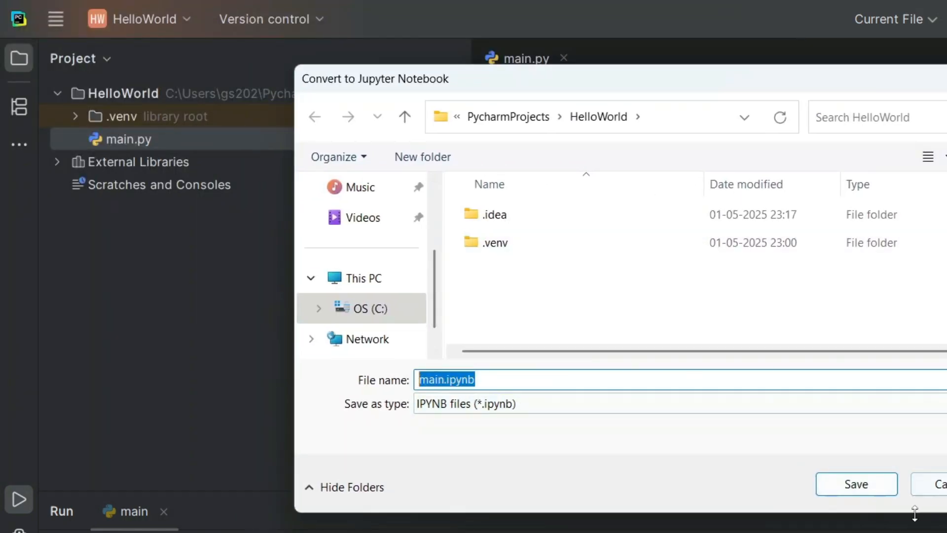
{"action": "left_click", "coordinate": [876, 484]}
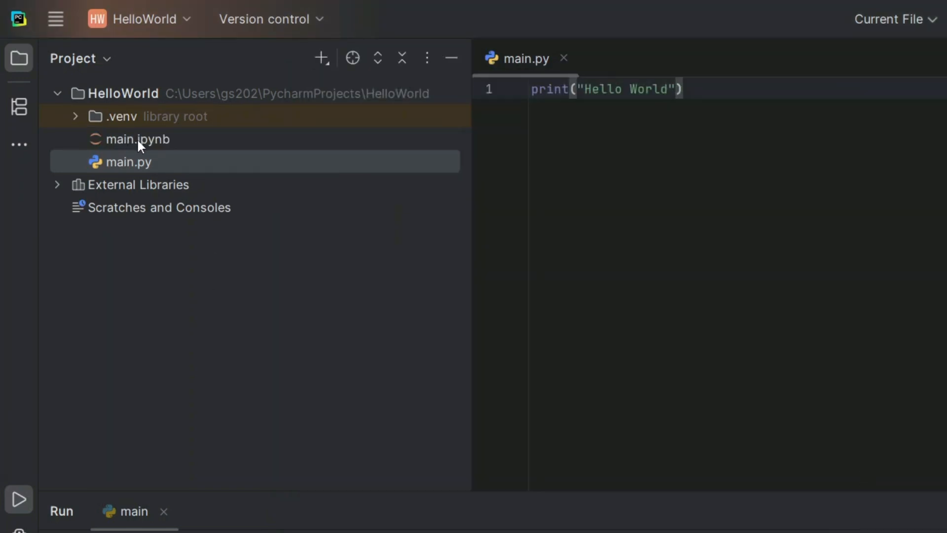
{"action": "left_click", "coordinate": [168, 139]}
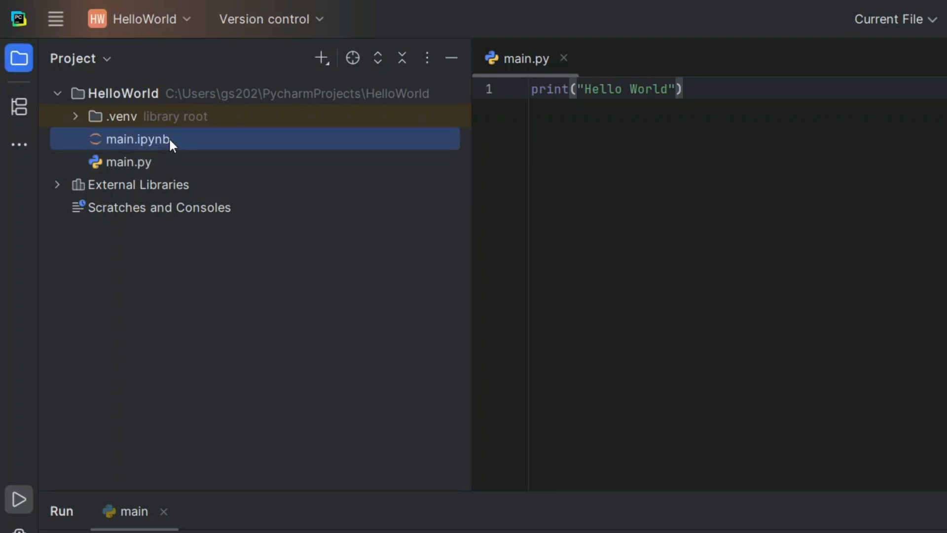
{"action": "double_click", "coordinate": [169, 139]}
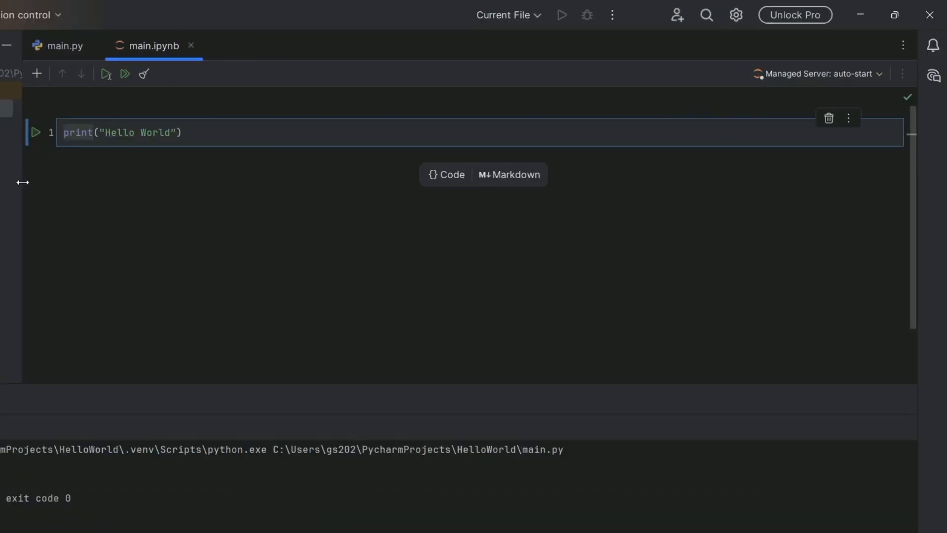
Run the print("Hello World") cell in main.ipynb and examine the output beneath it.
{"action": "left_click", "coordinate": [109, 74]}
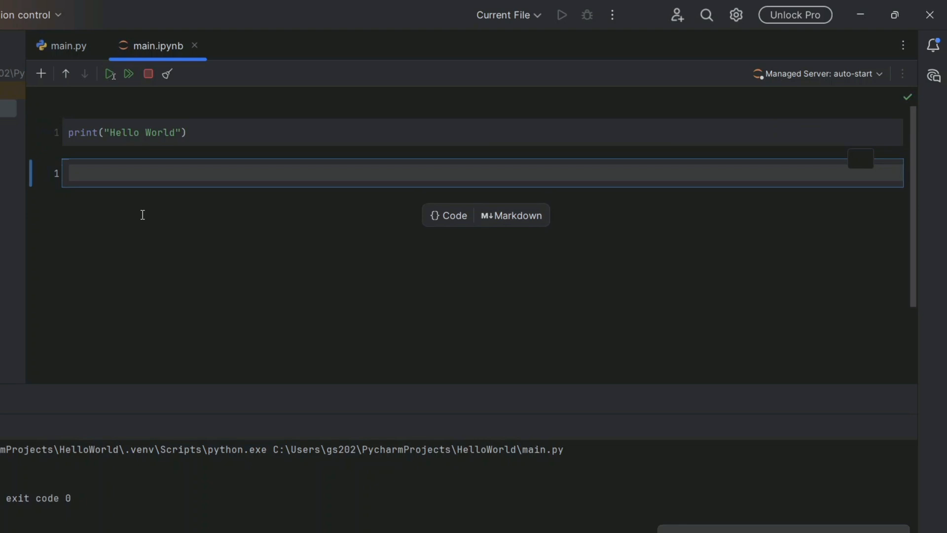
{"action": "left_click", "coordinate": [180, 131]}
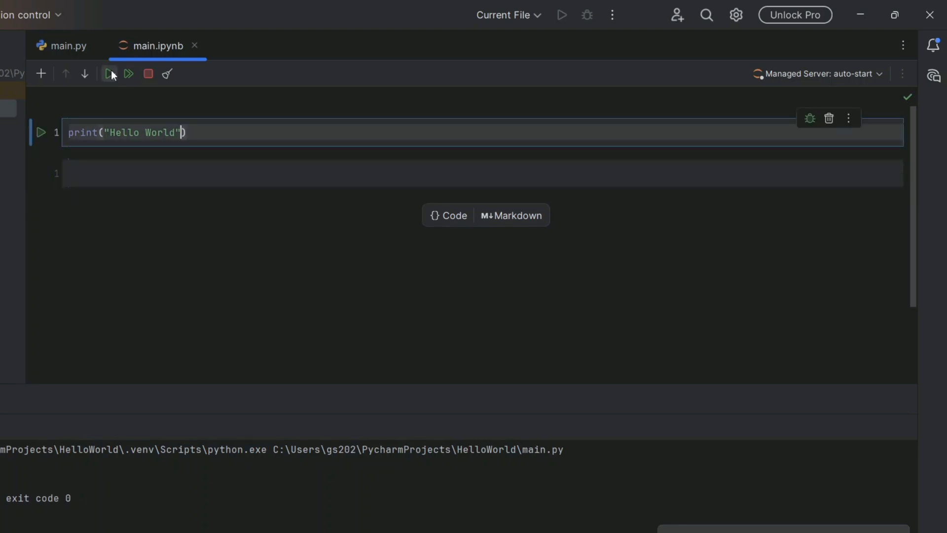
{"action": "left_click", "coordinate": [110, 72]}
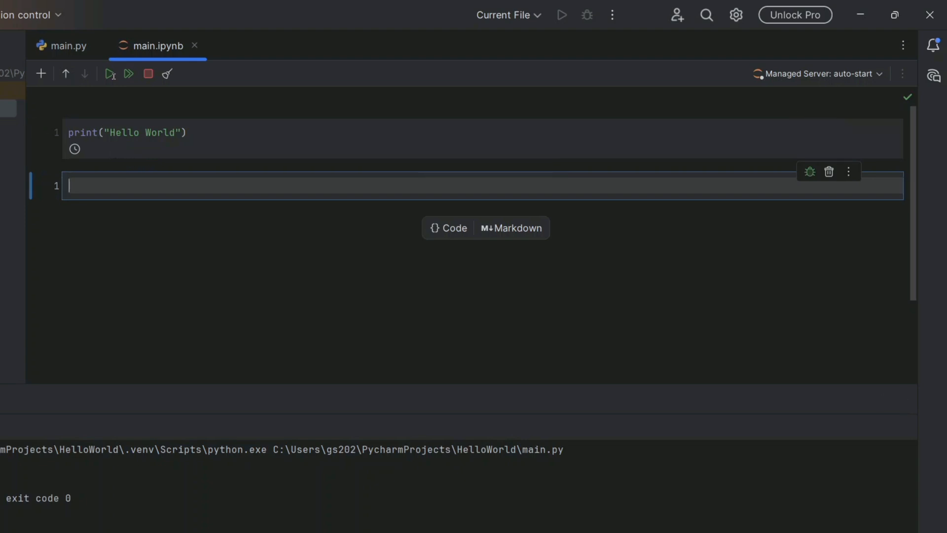
{"action": "left_click", "coordinate": [719, 531]}
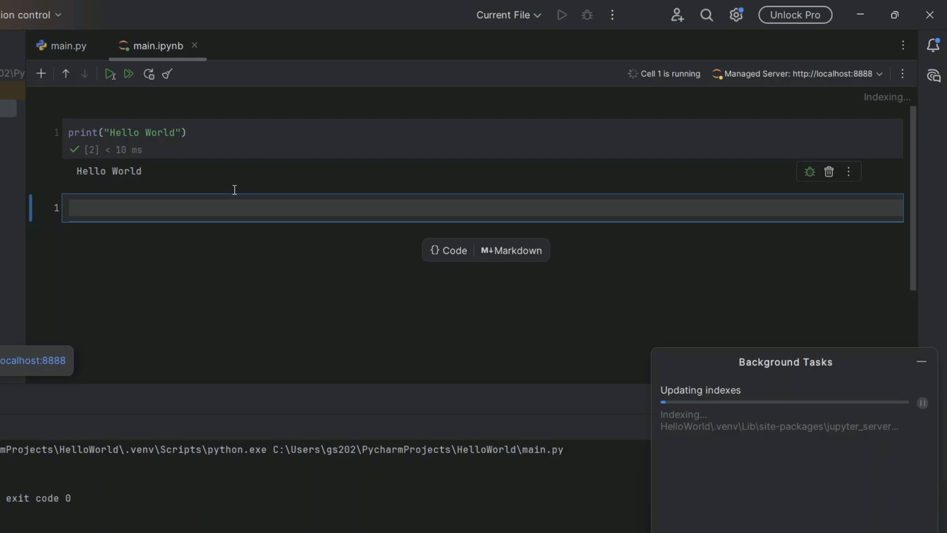
{"action": "left_click_drag", "start_coordinate": [169, 171], "coordinate": [72, 170]}
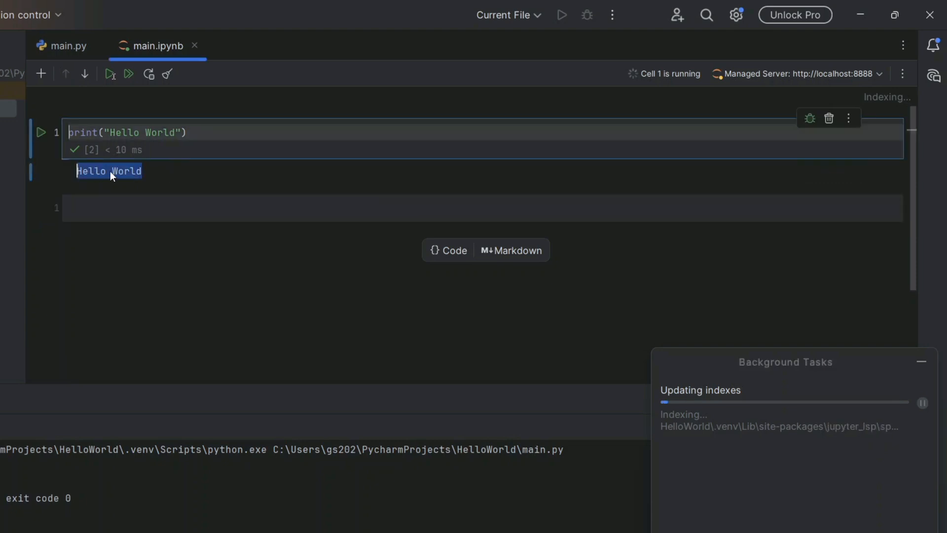
{"action": "left_click", "coordinate": [171, 171]}
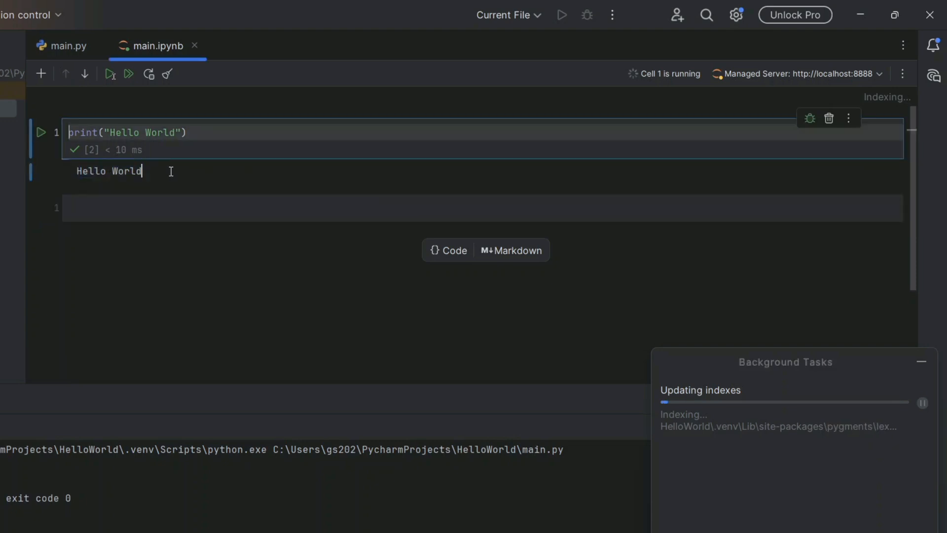
Enter a=8 in the empty second notebook cell and run it.
{"action": "left_click", "coordinate": [255, 207]}
{"action": "type", "text": "a=8"}
{"action": "key", "text": "shift+Return"}
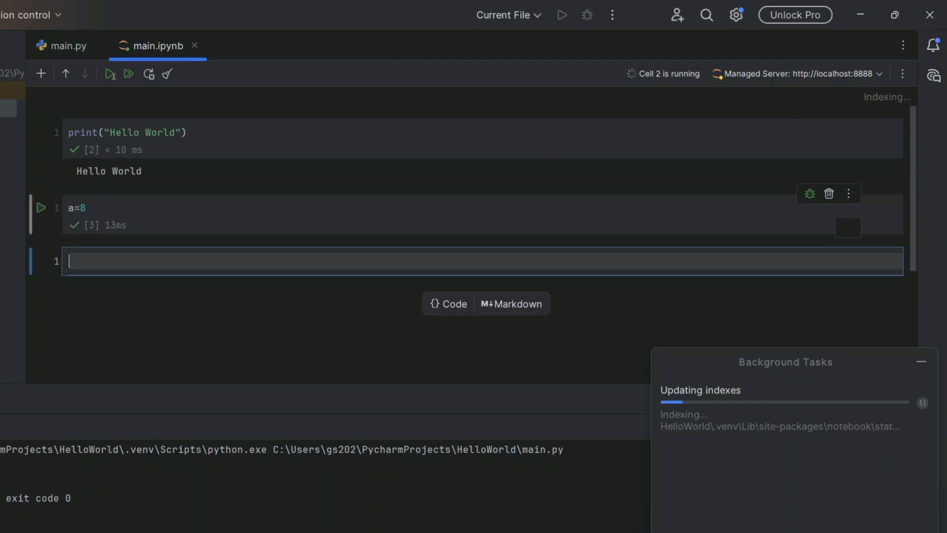
Enter b=9 and print(a+b) on two lines in the third notebook cell, run it and check the output.
{"action": "type", "text": "b=9"}
{"action": "key", "text": "Return"}
{"action": "type", "text": "print"}
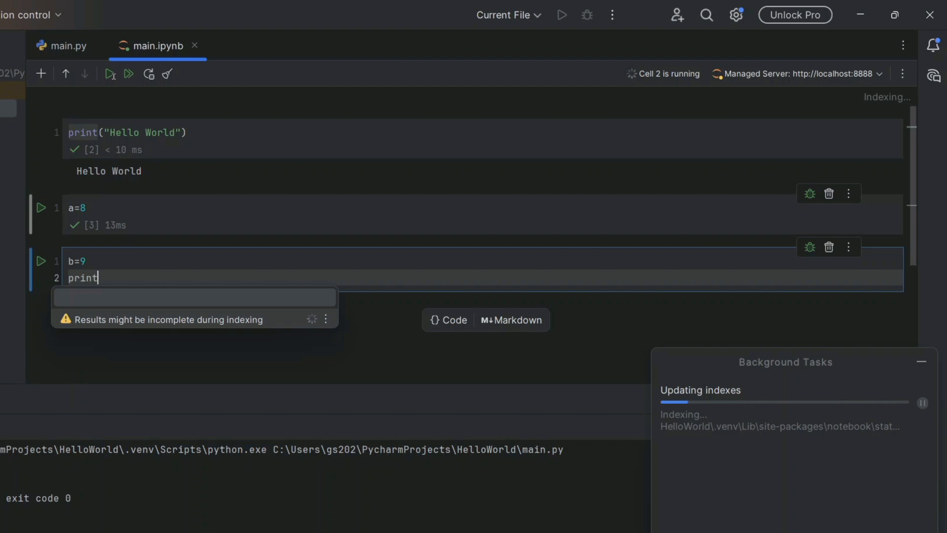
{"action": "type", "text": "(a+b)"}
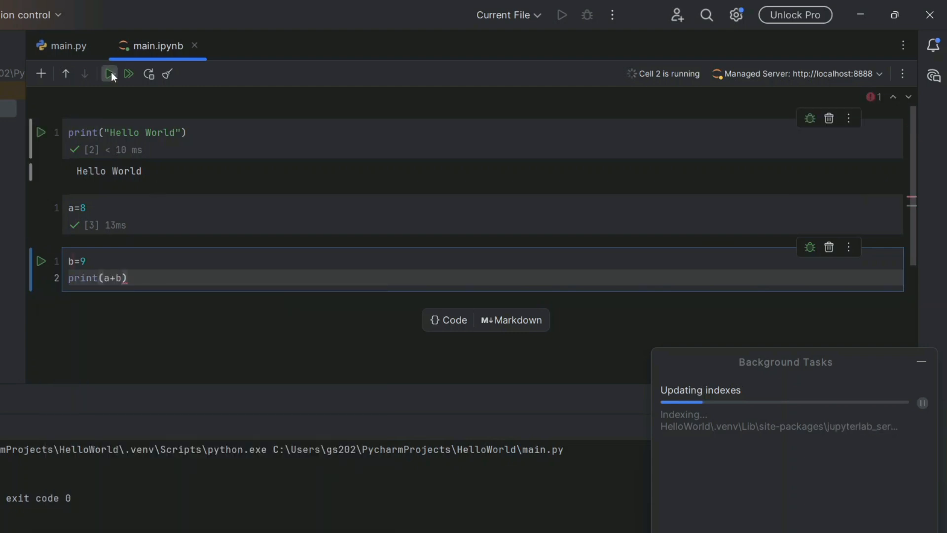
{"action": "left_click", "coordinate": [111, 72]}
{"action": "double_click", "coordinate": [120, 317]}
{"action": "left_click", "coordinate": [120, 317]}
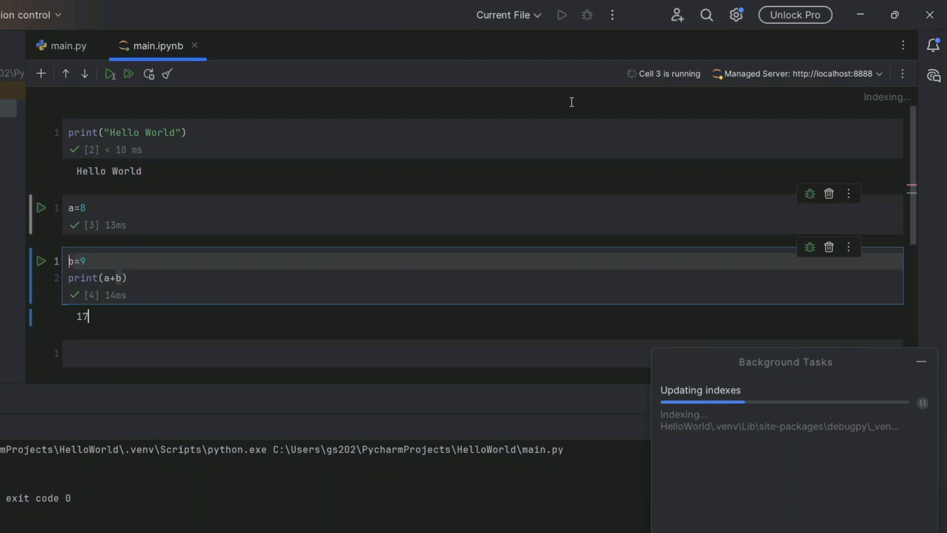
Return to main.py and review its print statement.
{"action": "left_click", "coordinate": [68, 46]}
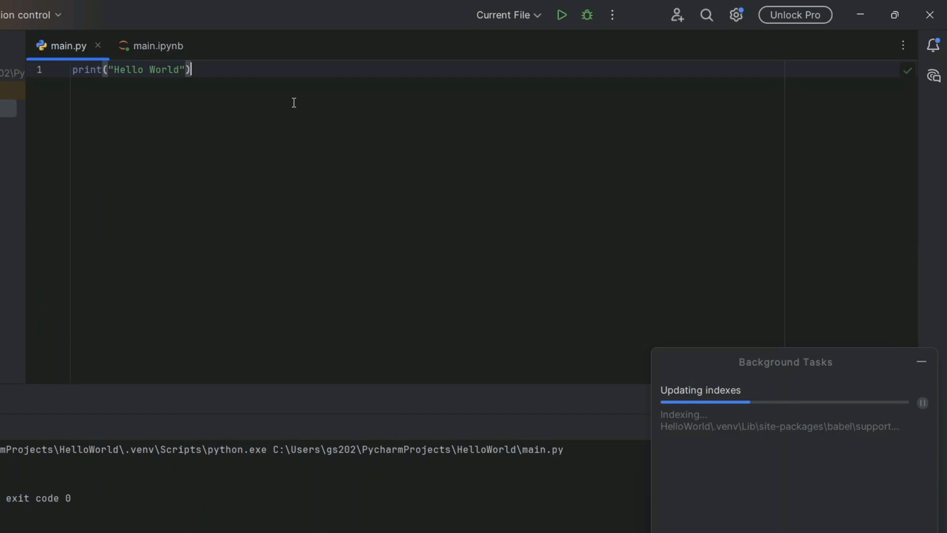
{"action": "left_click_drag", "start_coordinate": [293, 102], "coordinate": [73, 70]}
{"action": "left_click", "coordinate": [320, 136]}
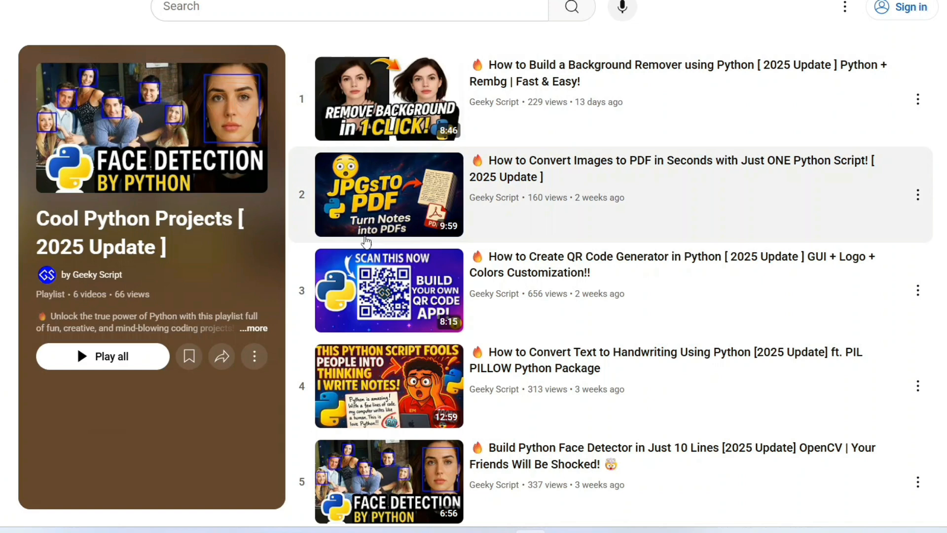
Look through the videos in the Cool Python Projects [ 2025 Update ] playlist on YouTube.
{"action": "scroll", "coordinate": [598, 136], "scroll_direction": "down", "scroll_amount": 1}
{"action": "scroll", "coordinate": [598, 136], "scroll_direction": "down", "scroll_amount": 3}
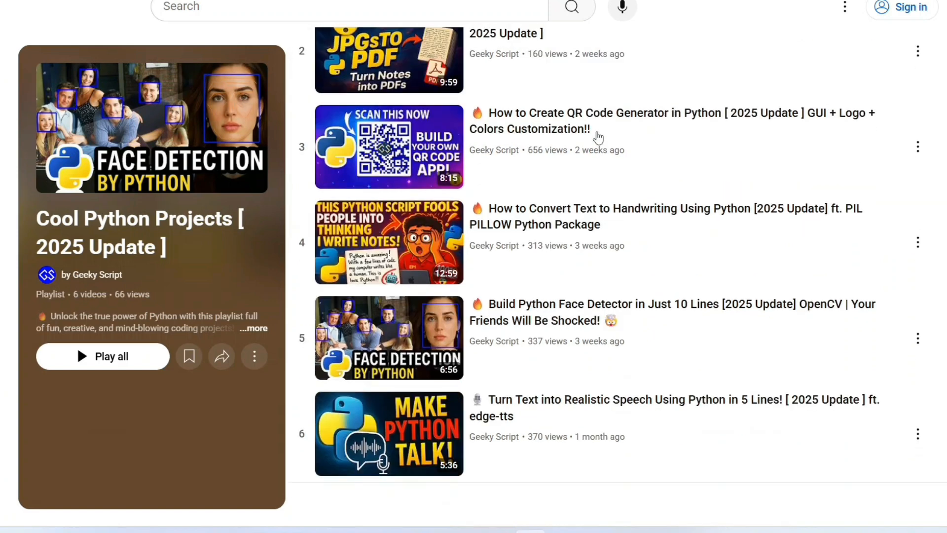
{"action": "scroll", "coordinate": [599, 137], "scroll_direction": "up", "scroll_amount": 2}
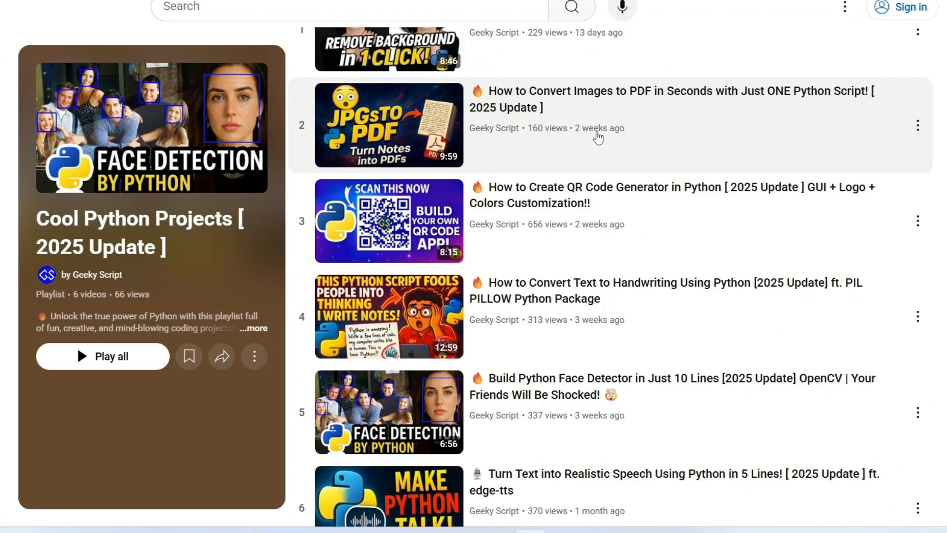
{"action": "scroll", "coordinate": [602, 143], "scroll_direction": "up", "scroll_amount": 1}
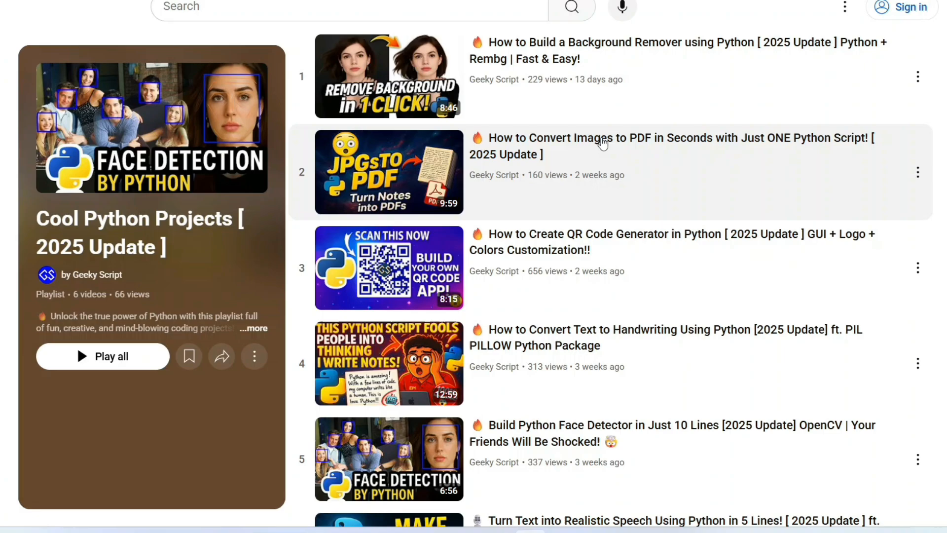
{"action": "scroll", "coordinate": [602, 143], "scroll_direction": "up", "scroll_amount": 1}
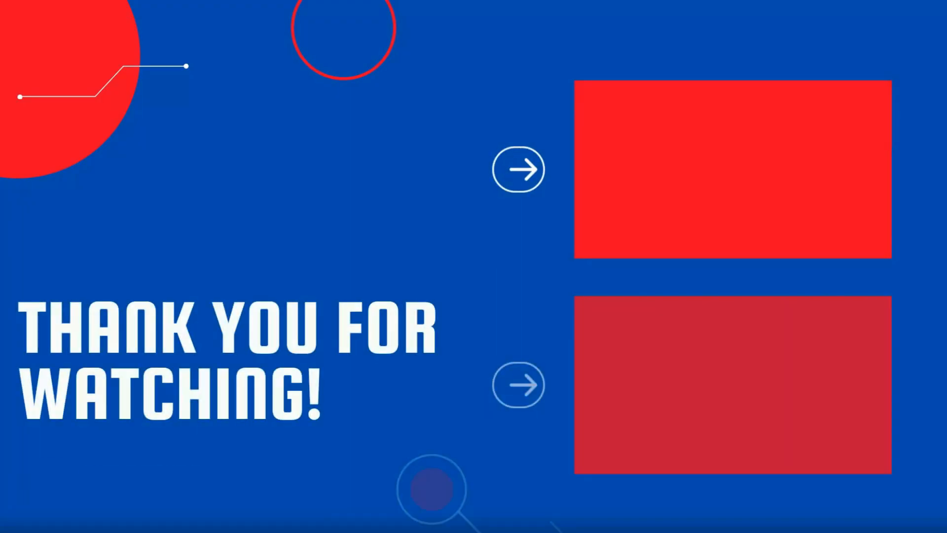